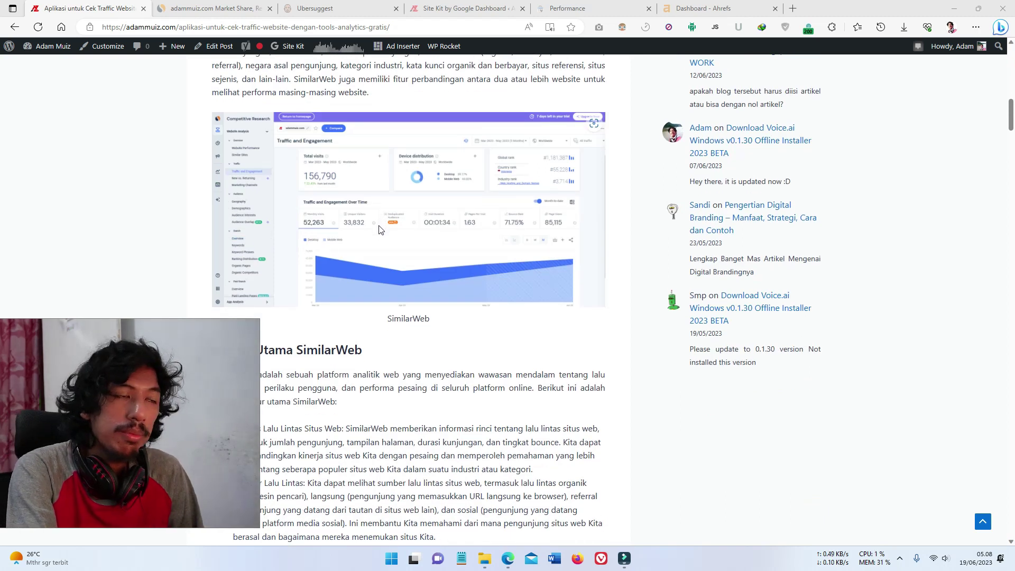
- Switch from the blog article to the site's Similarweb report and dismiss the page translation offer
{"action": "scroll", "coordinate": [378, 229], "scroll_direction": "down", "scroll_amount": 2}
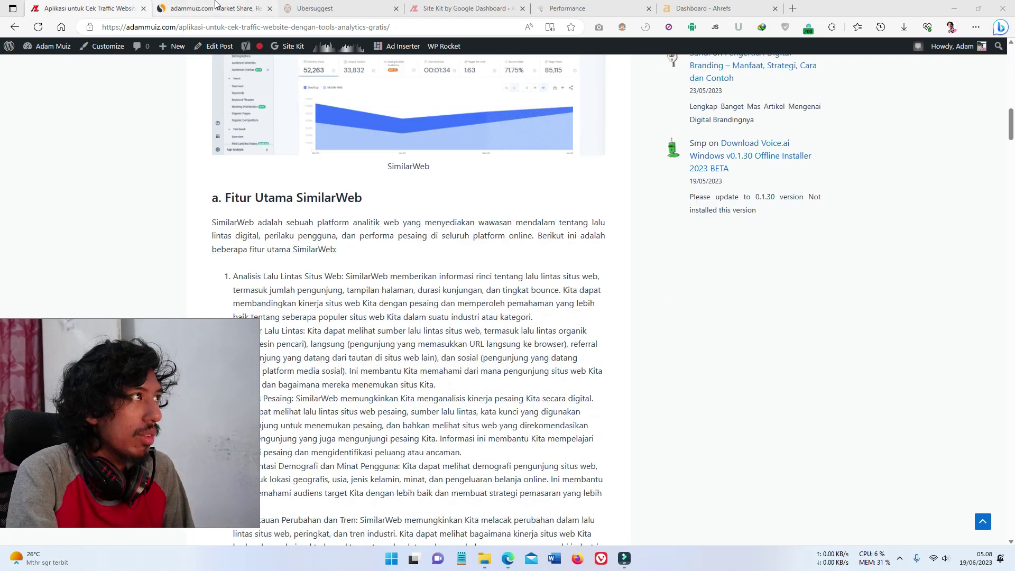
{"action": "left_click", "coordinate": [190, 8]}
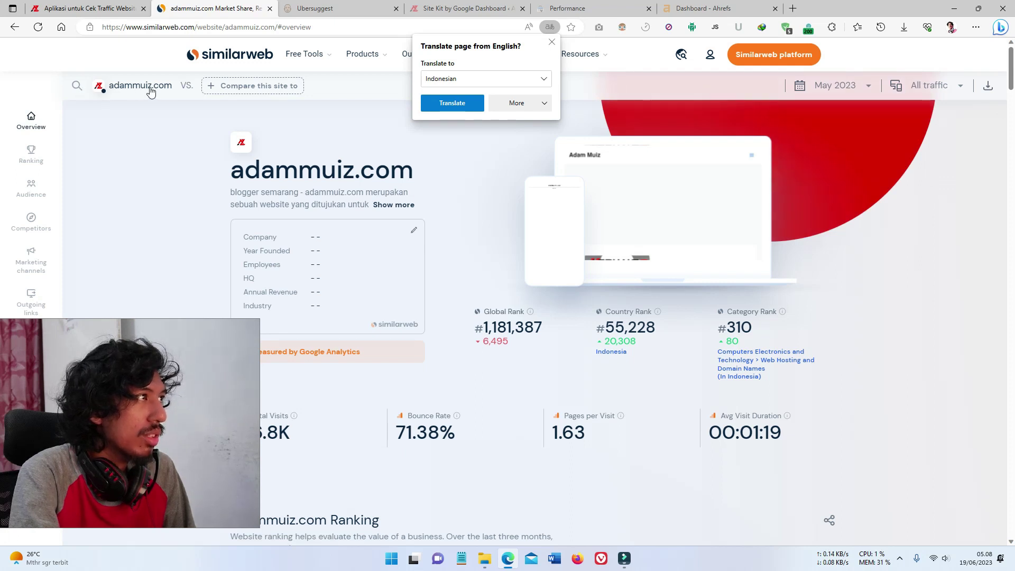
{"action": "left_click", "coordinate": [551, 41]}
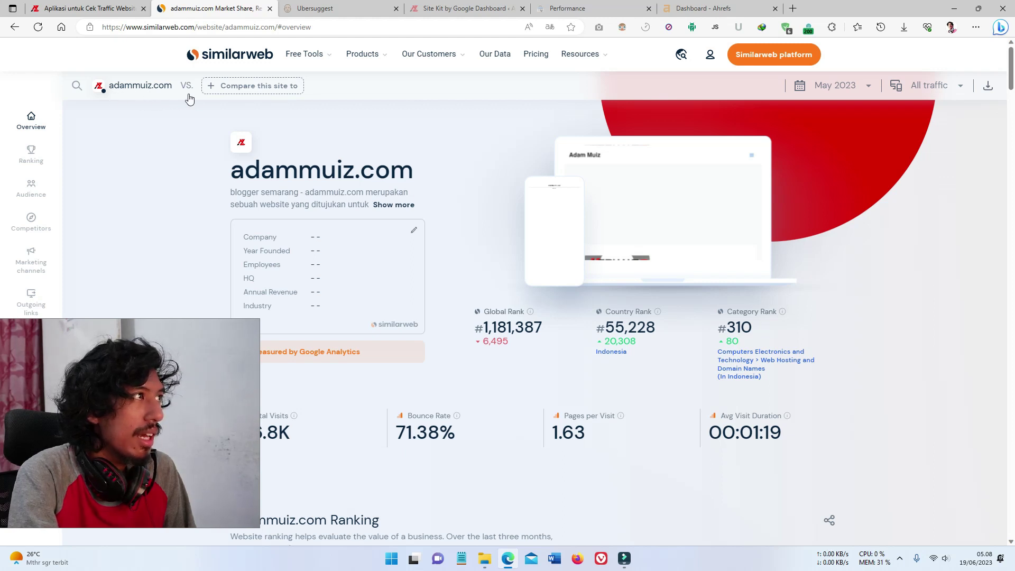
- Review the report's overview: global, country and category ranks, total visits, bounce rate, pages per visit and average visit duration
{"action": "scroll", "coordinate": [153, 158], "scroll_direction": "down", "scroll_amount": 2}
{"action": "scroll", "coordinate": [141, 183], "scroll_direction": "up", "scroll_amount": 2}
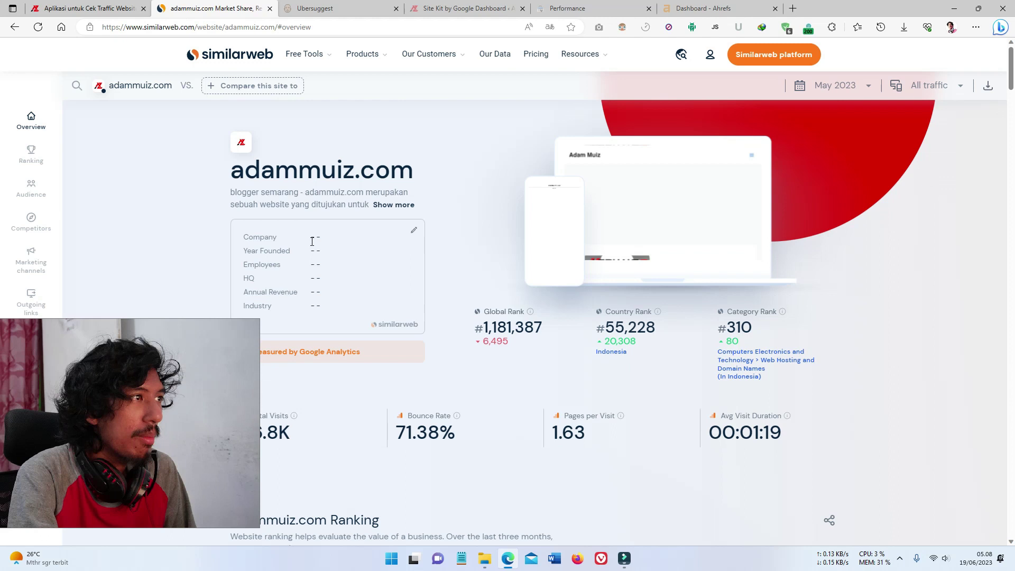
{"action": "scroll", "coordinate": [483, 151], "scroll_direction": "down", "scroll_amount": 2}
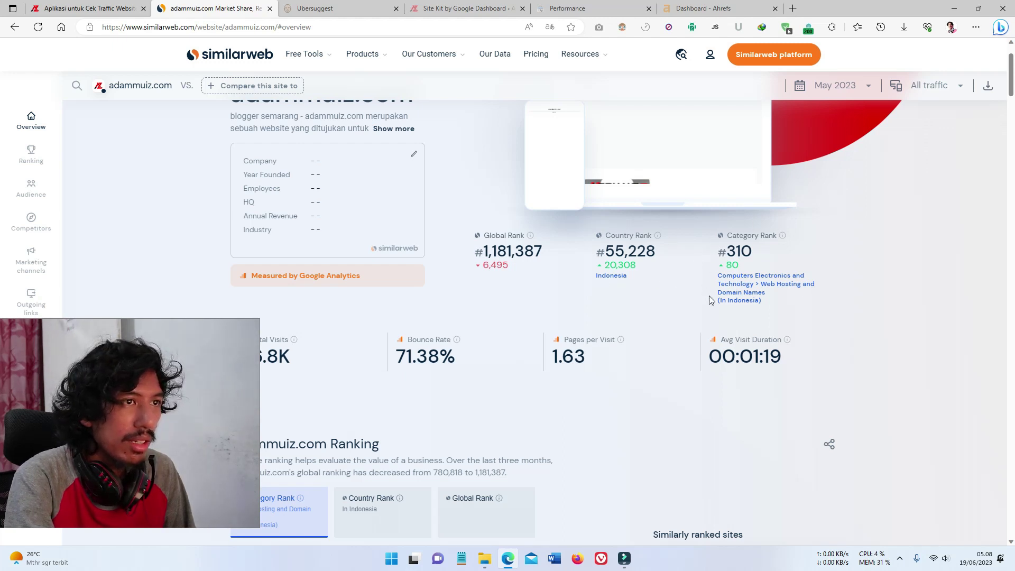
{"action": "scroll", "coordinate": [793, 264], "scroll_direction": "down", "scroll_amount": 3}
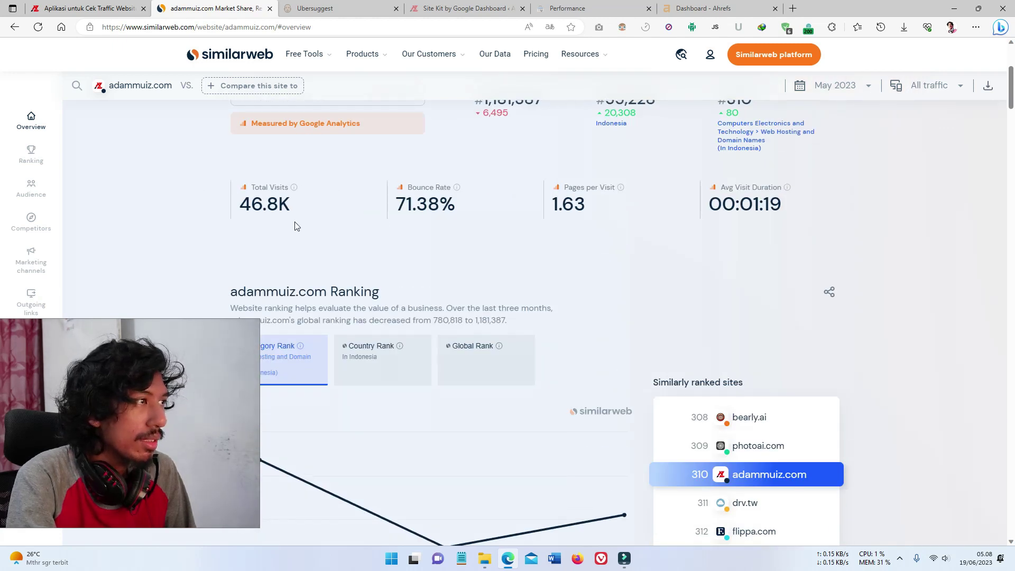
{"action": "mouse_move", "coordinate": [295, 189]}
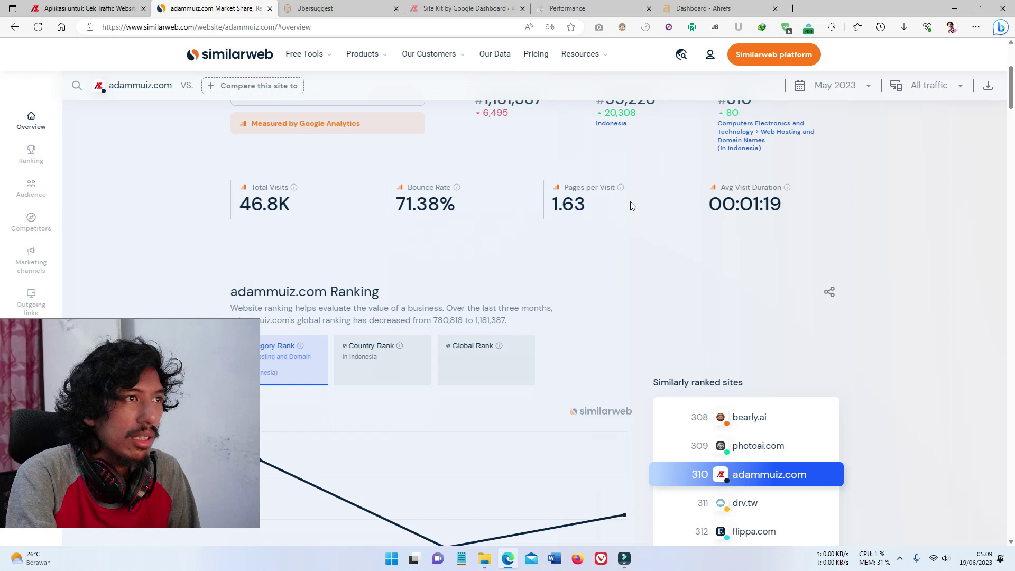
{"action": "mouse_move", "coordinate": [622, 190]}
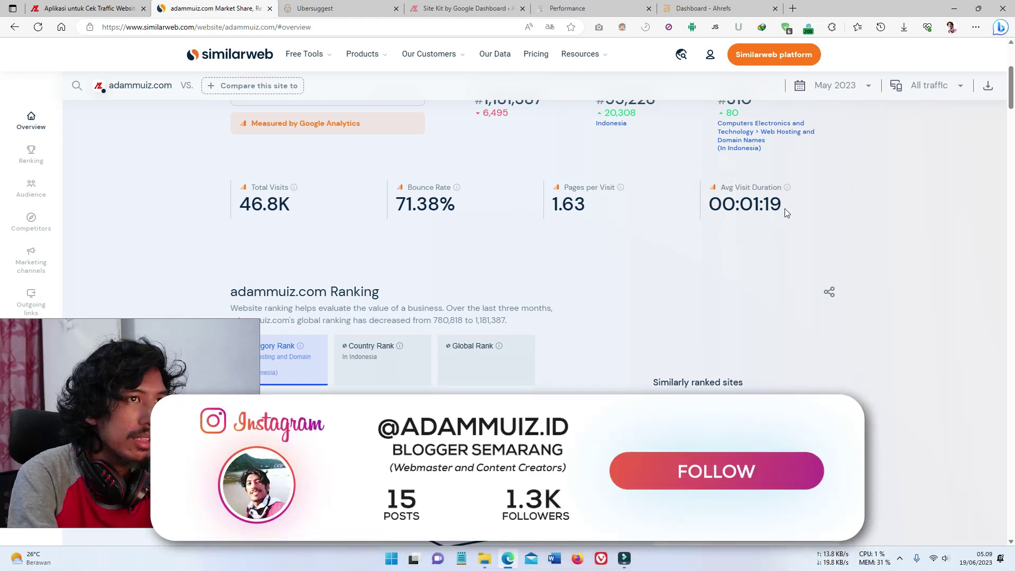
- Examine the website's category ranking chart and the list of similarly ranked sites
{"action": "scroll", "coordinate": [788, 201], "scroll_direction": "down", "scroll_amount": 5}
{"action": "scroll", "coordinate": [262, 185], "scroll_direction": "up", "scroll_amount": 4}
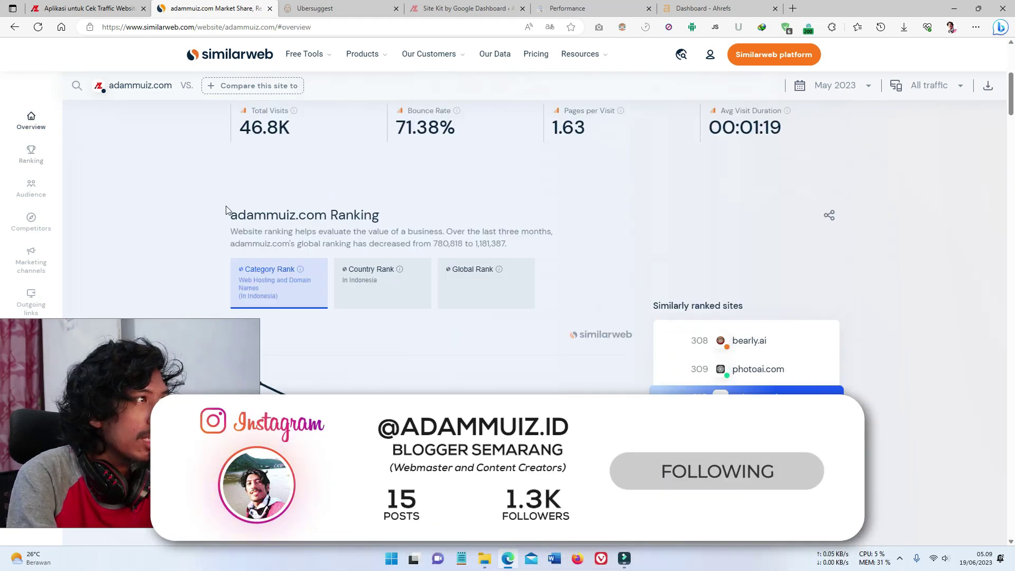
{"action": "scroll", "coordinate": [227, 207], "scroll_direction": "down", "scroll_amount": 1}
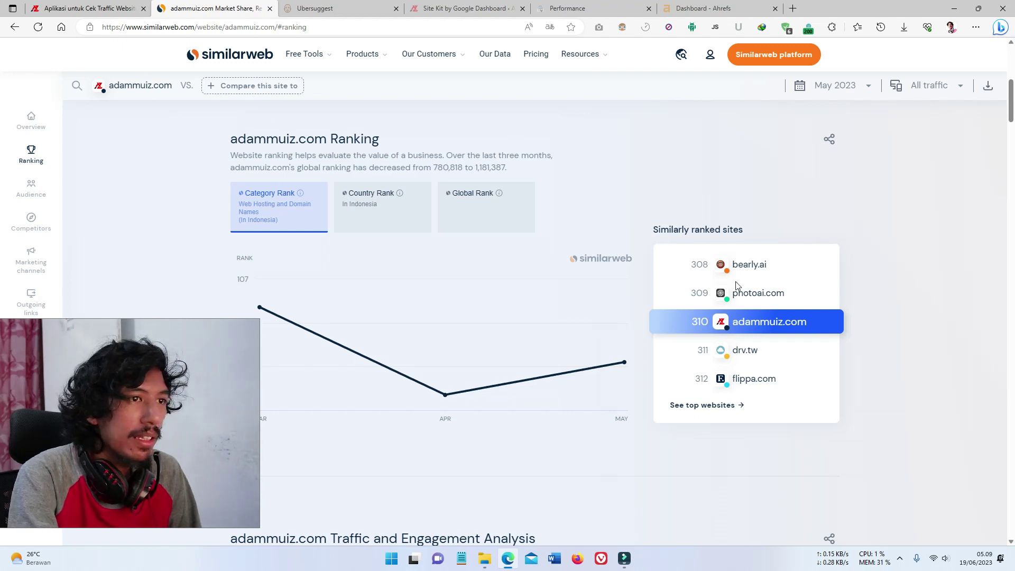
{"action": "scroll", "coordinate": [720, 280], "scroll_direction": "down", "scroll_amount": 1}
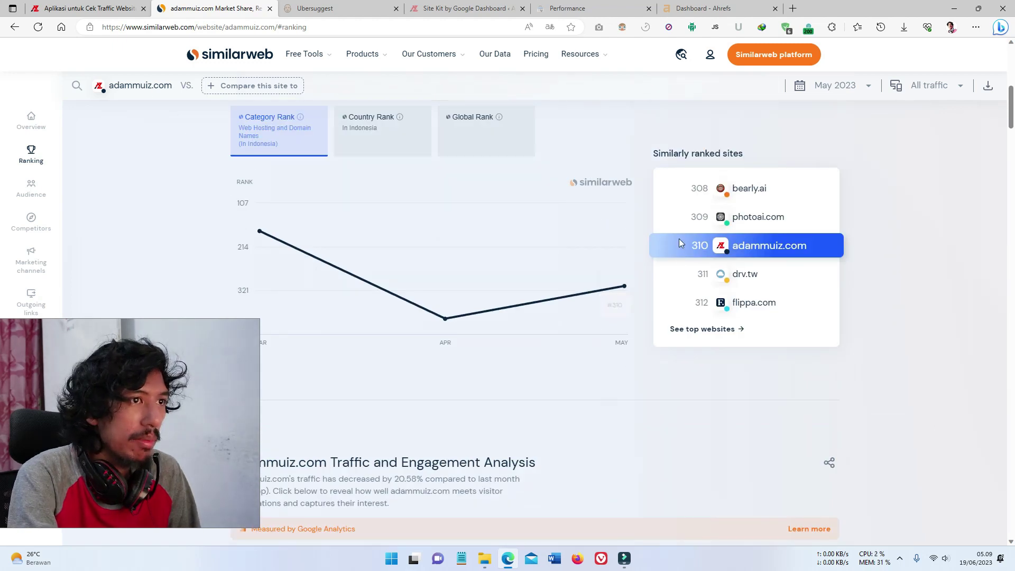
- Check the total visits for the last three months and the top countries sending traffic
{"action": "scroll", "coordinate": [670, 326], "scroll_direction": "down", "scroll_amount": 5}
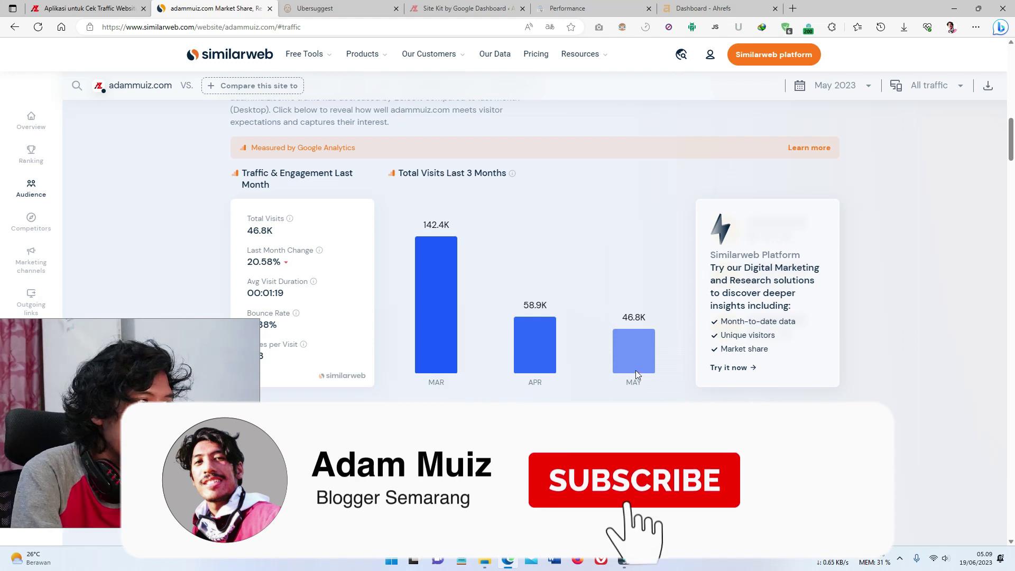
{"action": "scroll", "coordinate": [635, 370], "scroll_direction": "down", "scroll_amount": 1}
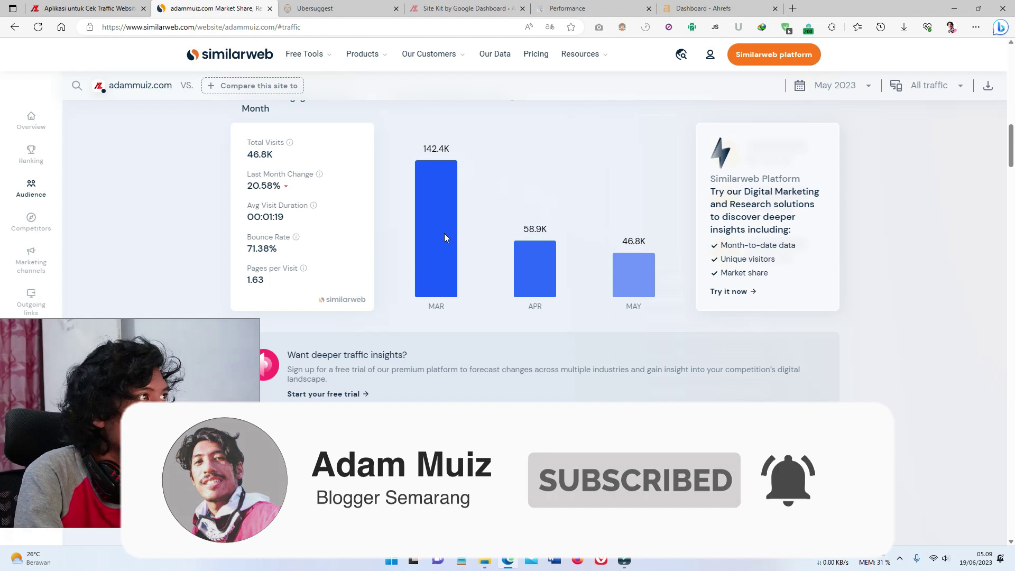
{"action": "scroll", "coordinate": [530, 246], "scroll_direction": "down", "scroll_amount": 5}
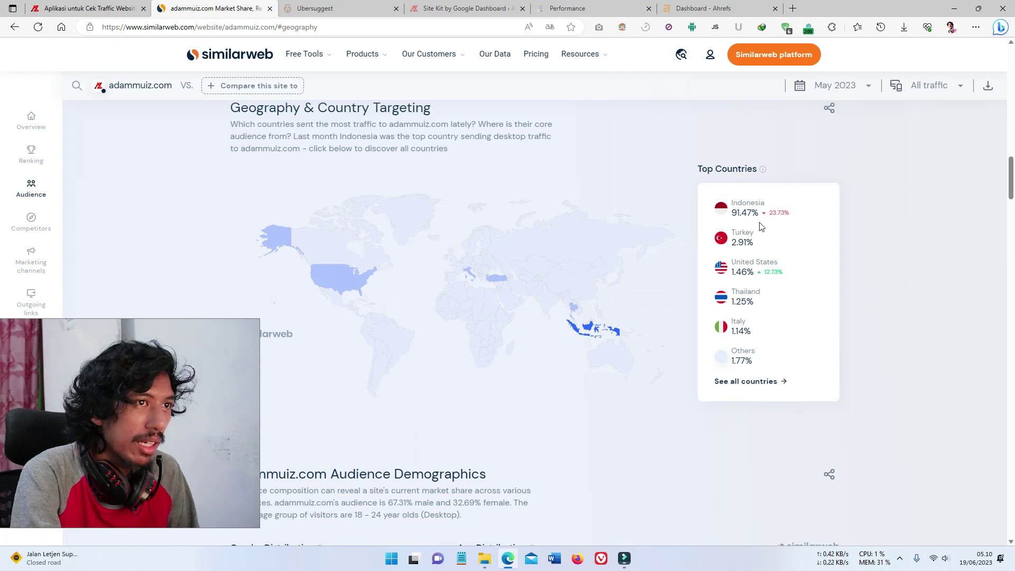
- Examine the gender and age distribution in the audience demographics section
{"action": "scroll", "coordinate": [726, 256], "scroll_direction": "down", "scroll_amount": 7}
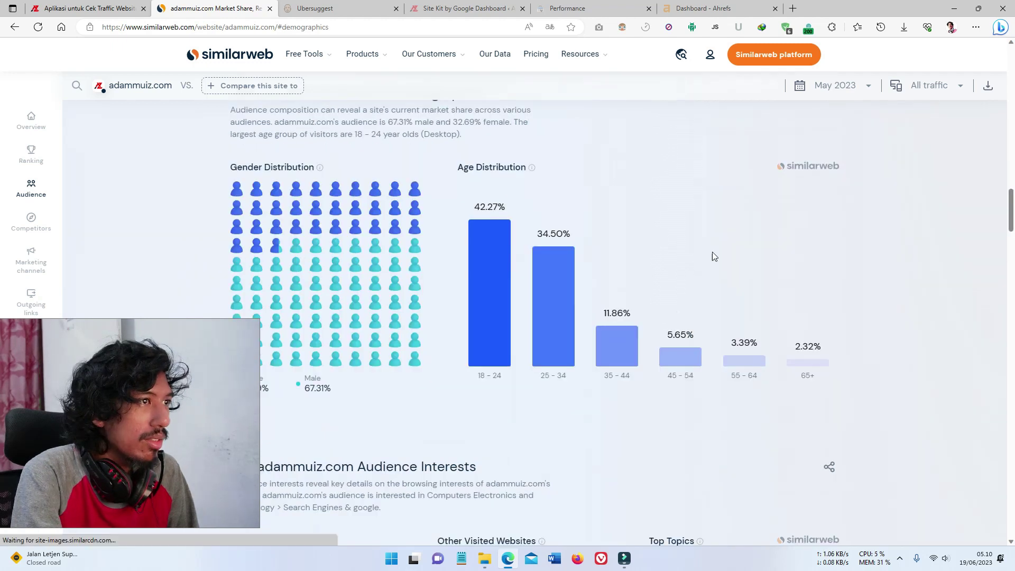
{"action": "scroll", "coordinate": [699, 252], "scroll_direction": "up", "scroll_amount": 1}
{"action": "scroll", "coordinate": [698, 256], "scroll_direction": "down", "scroll_amount": 1}
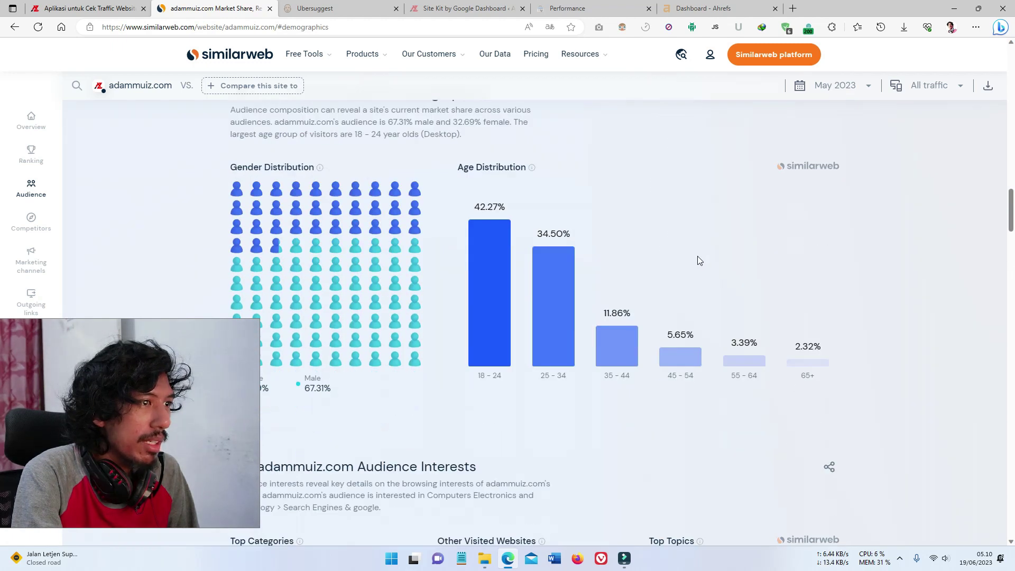
{"action": "scroll", "coordinate": [432, 241], "scroll_direction": "down", "scroll_amount": 1}
{"action": "scroll", "coordinate": [422, 249], "scroll_direction": "up", "scroll_amount": 1}
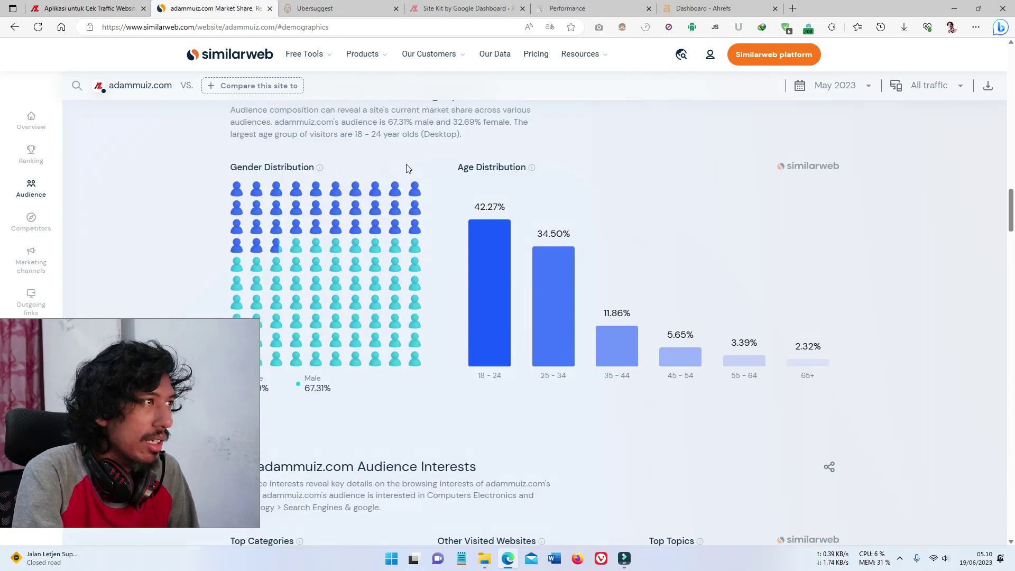
{"action": "scroll", "coordinate": [448, 217], "scroll_direction": "down", "scroll_amount": 1}
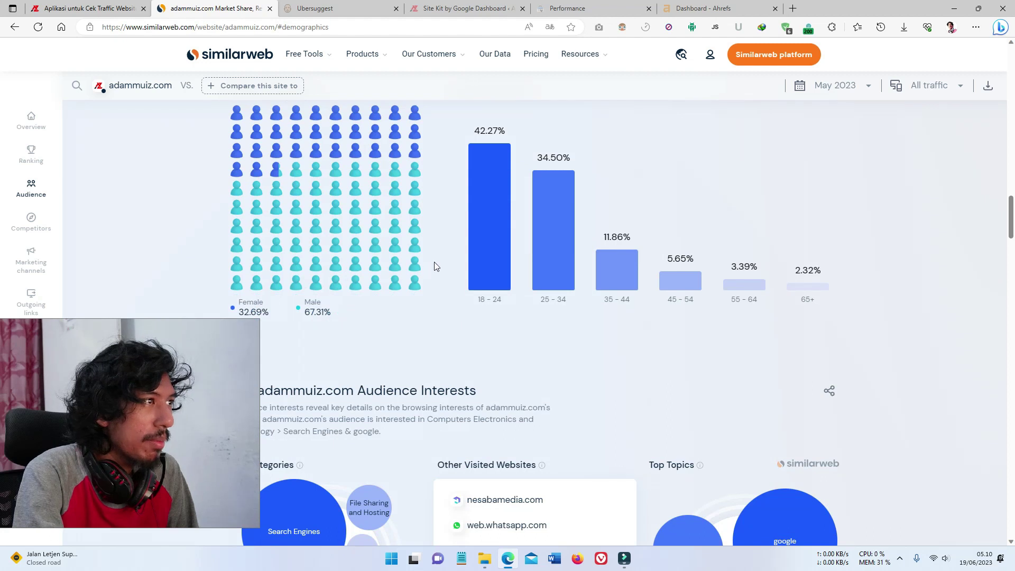
{"action": "scroll", "coordinate": [439, 264], "scroll_direction": "up", "scroll_amount": 1}
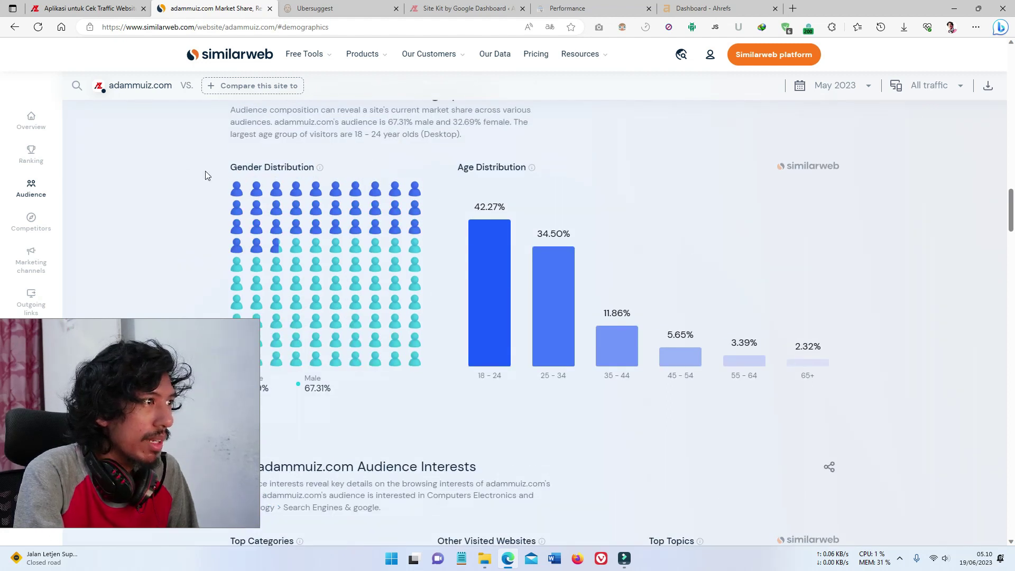
- Review the audience interests, including top categories, other visited websites and top topics
{"action": "scroll", "coordinate": [206, 177], "scroll_direction": "down", "scroll_amount": 6}
{"action": "scroll", "coordinate": [264, 185], "scroll_direction": "up", "scroll_amount": 2}
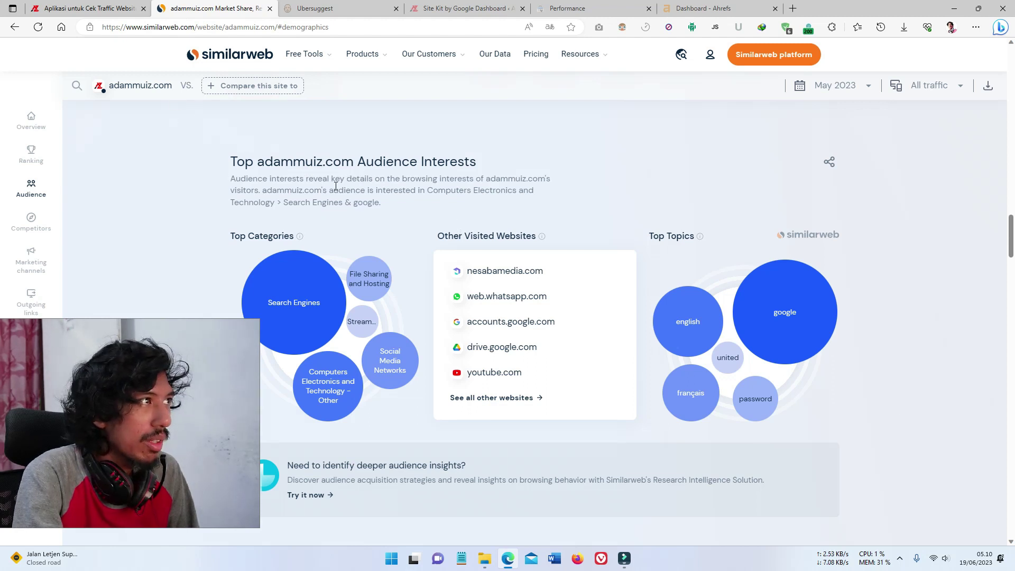
{"action": "scroll", "coordinate": [528, 182], "scroll_direction": "down", "scroll_amount": 1}
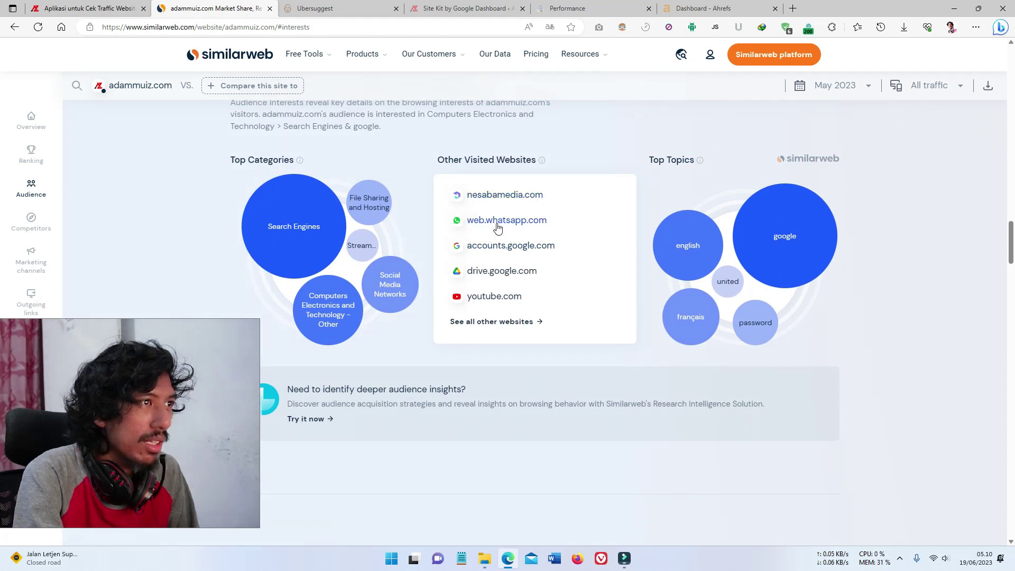
- Look through the similar sites and competitors table with its affinity, monthly visits and category ranks
{"action": "scroll", "coordinate": [570, 275], "scroll_direction": "down", "scroll_amount": 4}
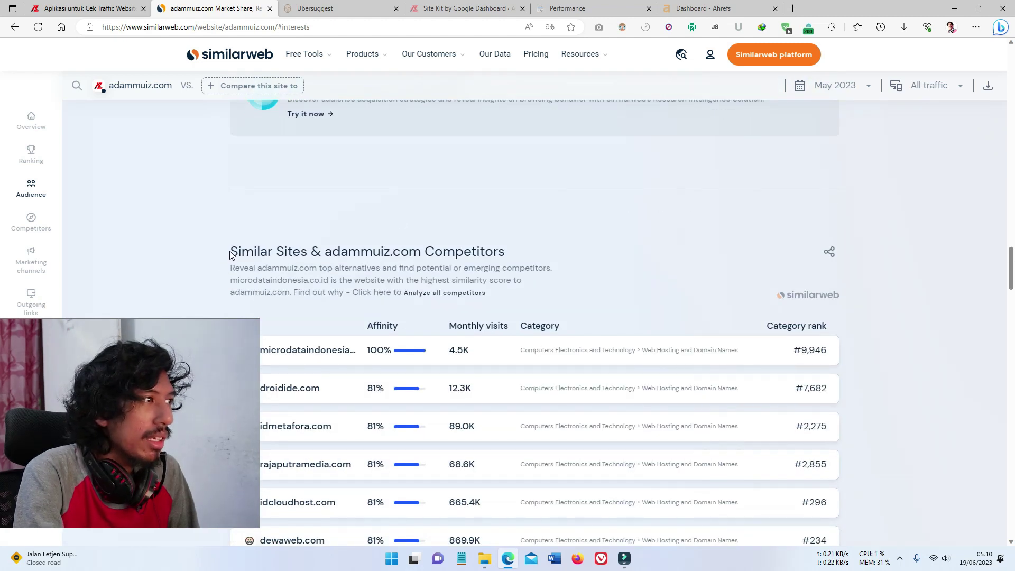
{"action": "scroll", "coordinate": [292, 249], "scroll_direction": "down", "scroll_amount": 7}
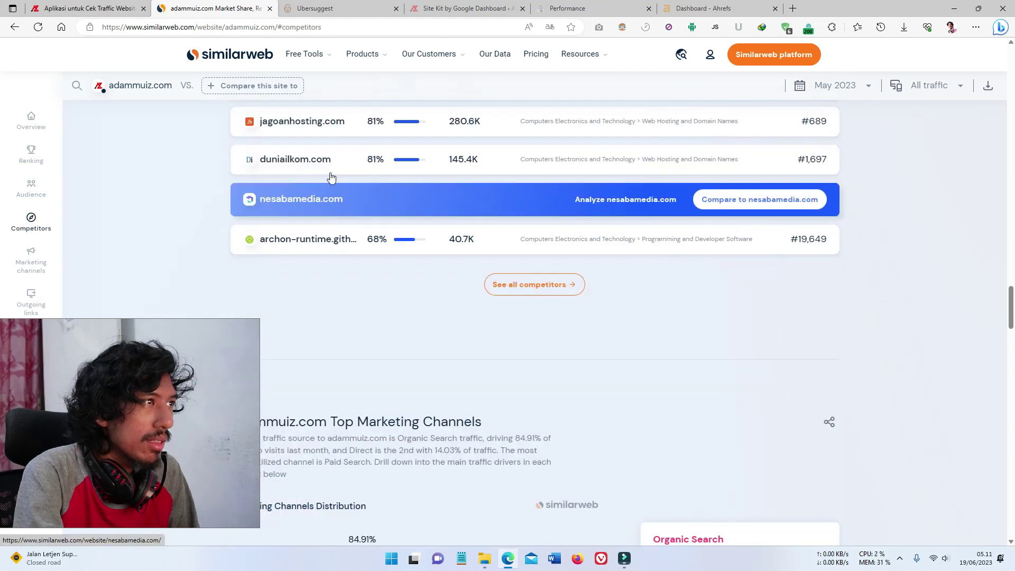
{"action": "scroll", "coordinate": [320, 250], "scroll_direction": "up", "scroll_amount": 4}
{"action": "scroll", "coordinate": [321, 250], "scroll_direction": "up", "scroll_amount": 3}
{"action": "scroll", "coordinate": [322, 238], "scroll_direction": "down", "scroll_amount": 3}
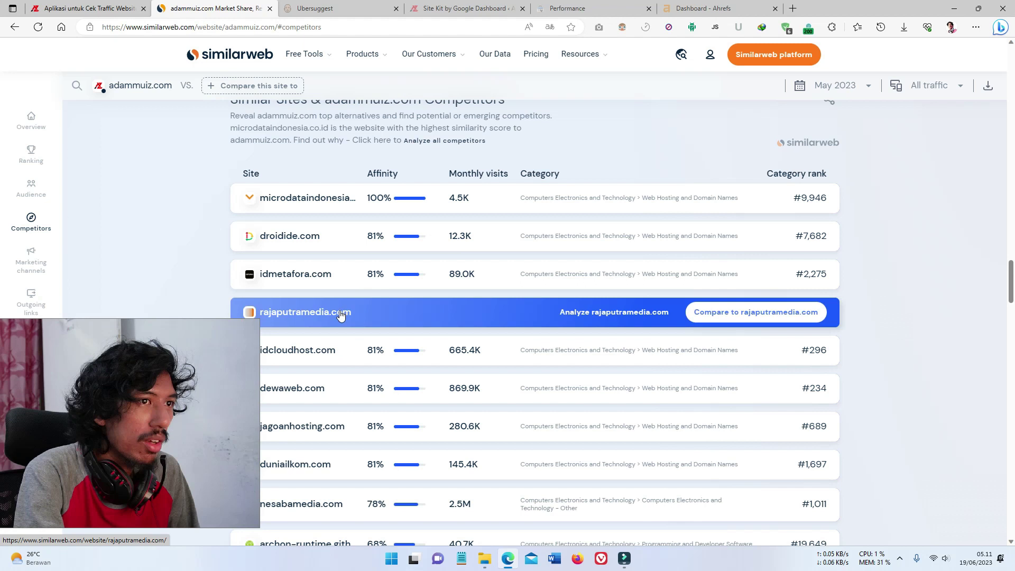
- Review the marketing channels distribution and the top keywords by traffic share
{"action": "scroll", "coordinate": [264, 227], "scroll_direction": "down", "scroll_amount": 8}
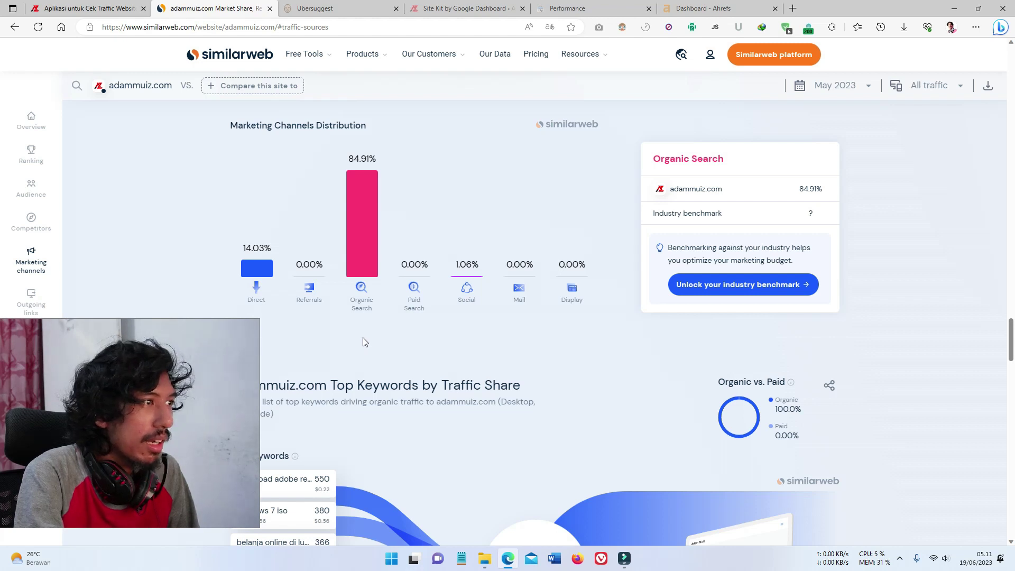
{"action": "mouse_move", "coordinate": [363, 299]}
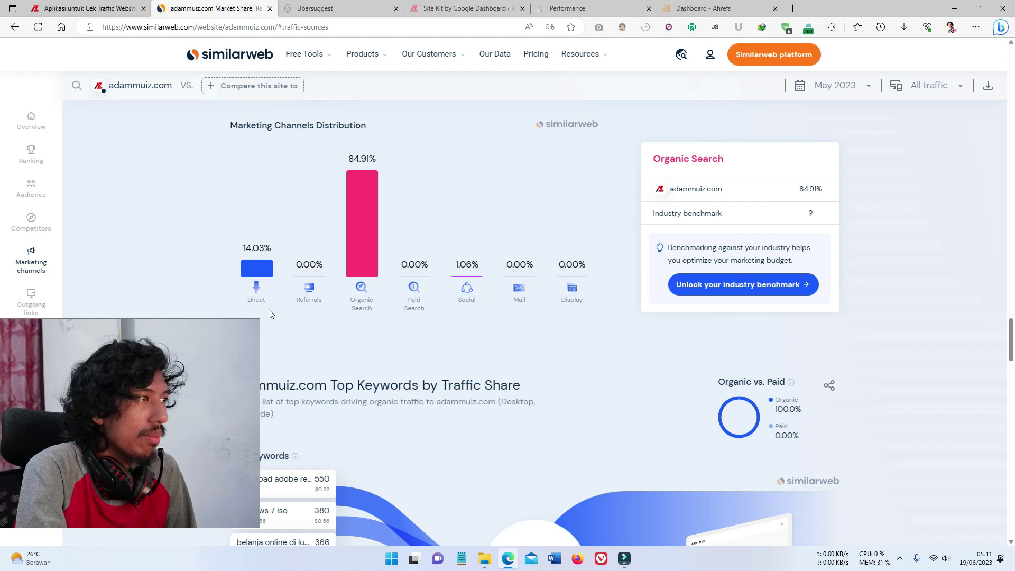
{"action": "scroll", "coordinate": [234, 293], "scroll_direction": "down", "scroll_amount": 1}
{"action": "scroll", "coordinate": [234, 293], "scroll_direction": "down", "scroll_amount": 5}
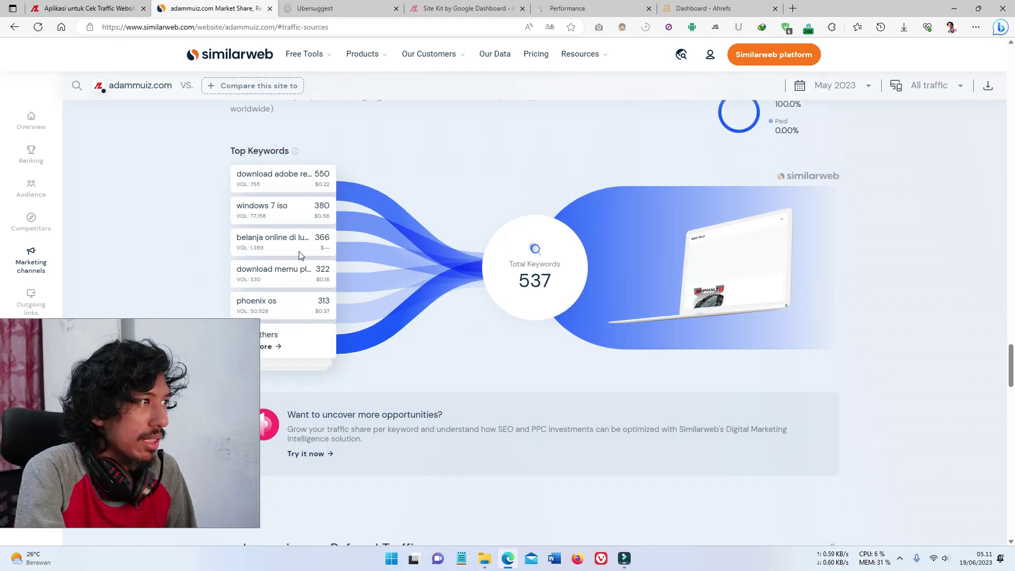
{"action": "scroll", "coordinate": [261, 210], "scroll_direction": "up", "scroll_amount": 3}
{"action": "scroll", "coordinate": [274, 187], "scroll_direction": "down", "scroll_amount": 1}
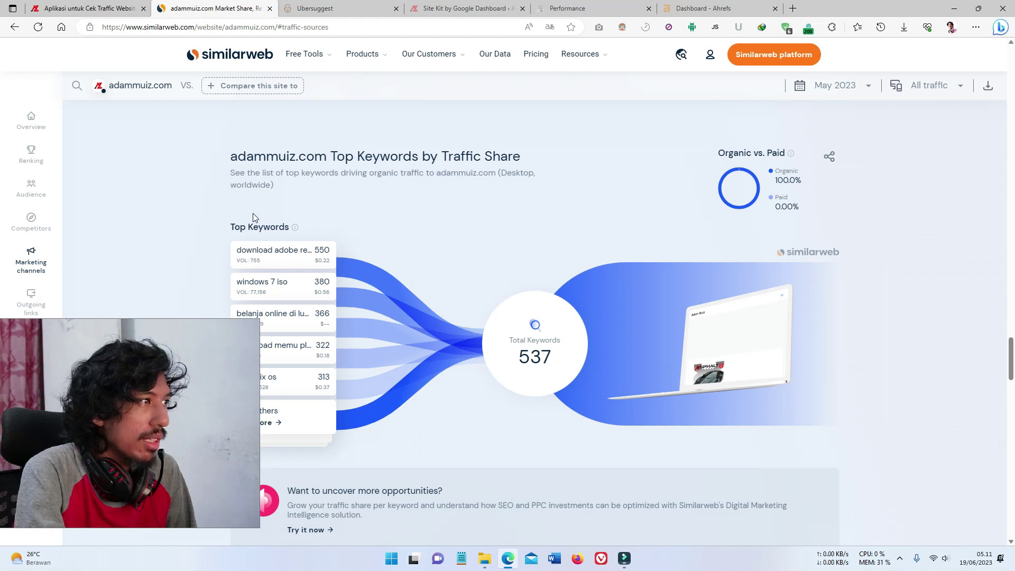
{"action": "scroll", "coordinate": [252, 213], "scroll_direction": "down", "scroll_amount": 3}
{"action": "scroll", "coordinate": [223, 208], "scroll_direction": "up", "scroll_amount": 1}
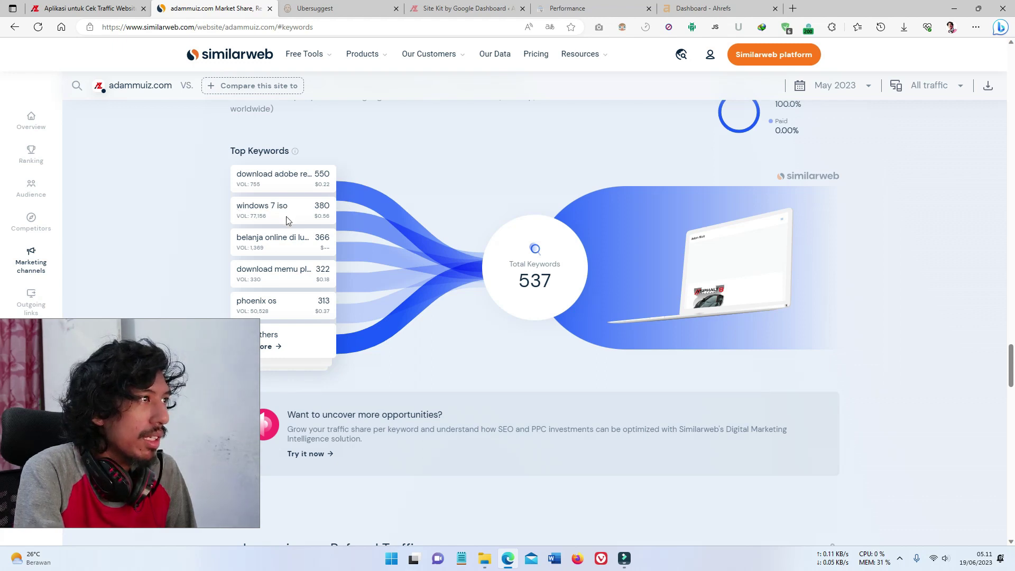
- Look over the remaining report sections from referral traffic through outgoing links to the technology stack
{"action": "scroll", "coordinate": [428, 226], "scroll_direction": "down", "scroll_amount": 5}
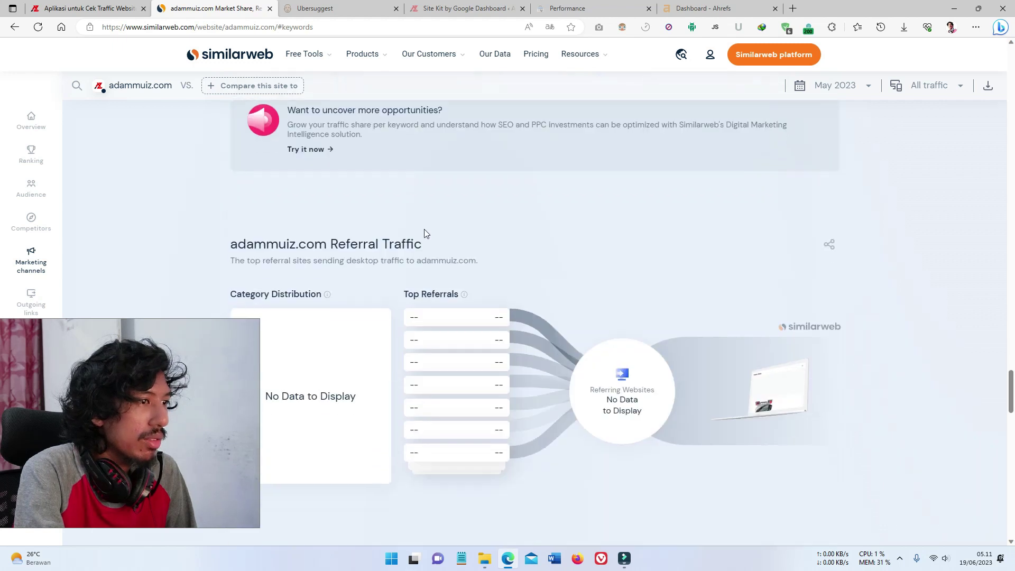
{"action": "scroll", "coordinate": [424, 233], "scroll_direction": "down", "scroll_amount": 10}
{"action": "scroll", "coordinate": [408, 238], "scroll_direction": "up", "scroll_amount": 3}
{"action": "scroll", "coordinate": [407, 240], "scroll_direction": "down", "scroll_amount": 3}
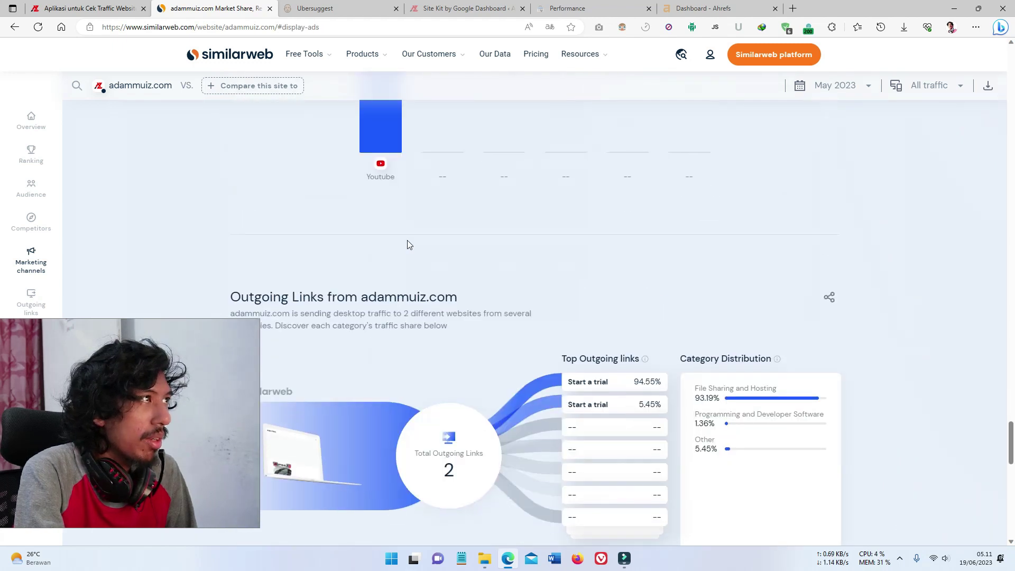
{"action": "scroll", "coordinate": [407, 244], "scroll_direction": "down", "scroll_amount": 12}
{"action": "scroll", "coordinate": [366, 137], "scroll_direction": "up", "scroll_amount": 4}
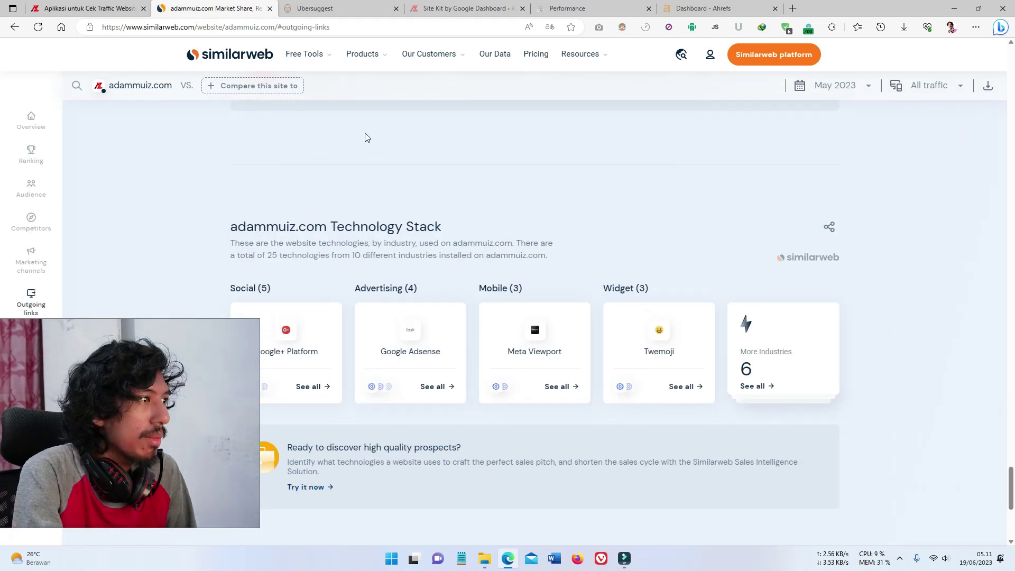
- Go back through the social traffic and competitors sections toward the beginning of the Similarweb report
{"action": "scroll", "coordinate": [375, 201], "scroll_direction": "up", "scroll_amount": 5}
{"action": "scroll", "coordinate": [377, 238], "scroll_direction": "up", "scroll_amount": 10}
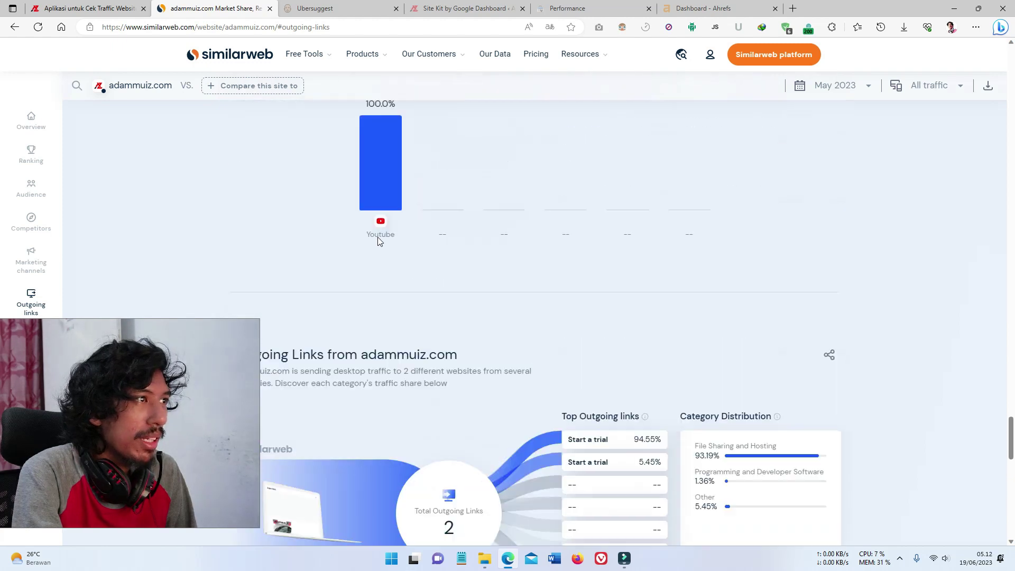
{"action": "scroll", "coordinate": [376, 240], "scroll_direction": "up", "scroll_amount": 15}
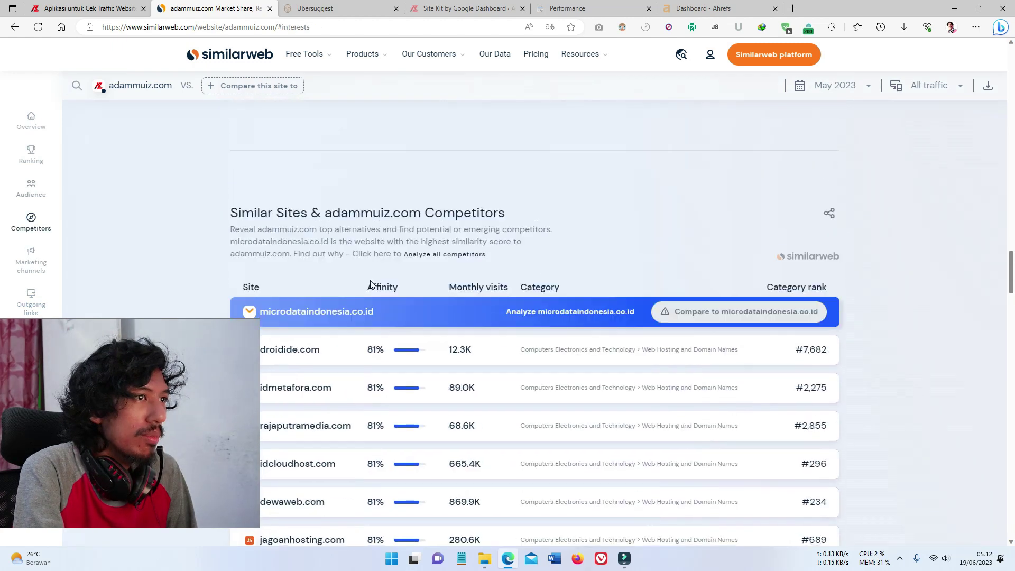
{"action": "scroll", "coordinate": [370, 284], "scroll_direction": "up", "scroll_amount": 5}
{"action": "scroll", "coordinate": [371, 280], "scroll_direction": "up", "scroll_amount": 15}
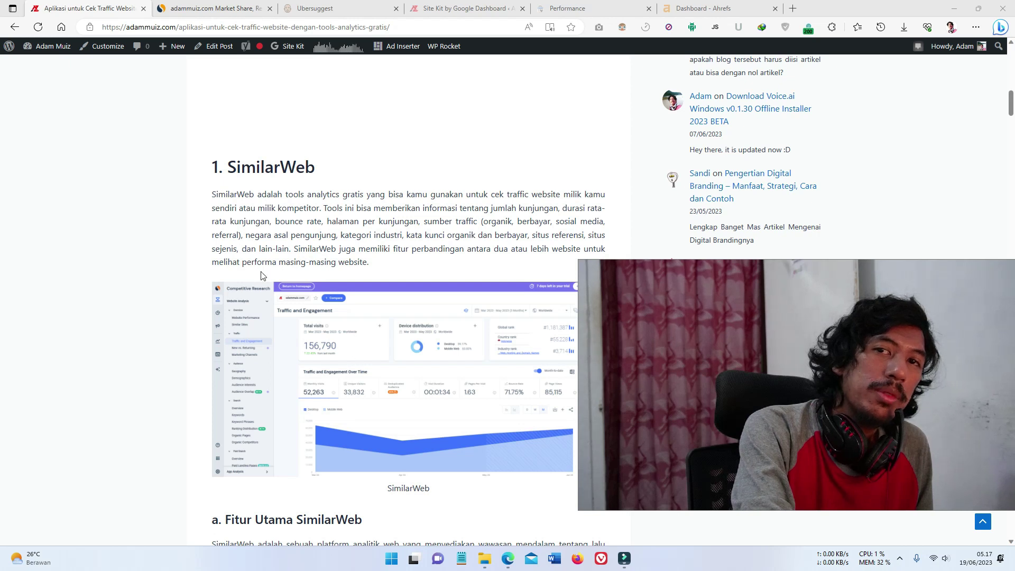
- Go to the article's Ubersuggest section and review the blog's traffic, keyword and backlink charts on the Ubersuggest dashboard
{"action": "scroll", "coordinate": [286, 275], "scroll_direction": "down", "scroll_amount": 15}
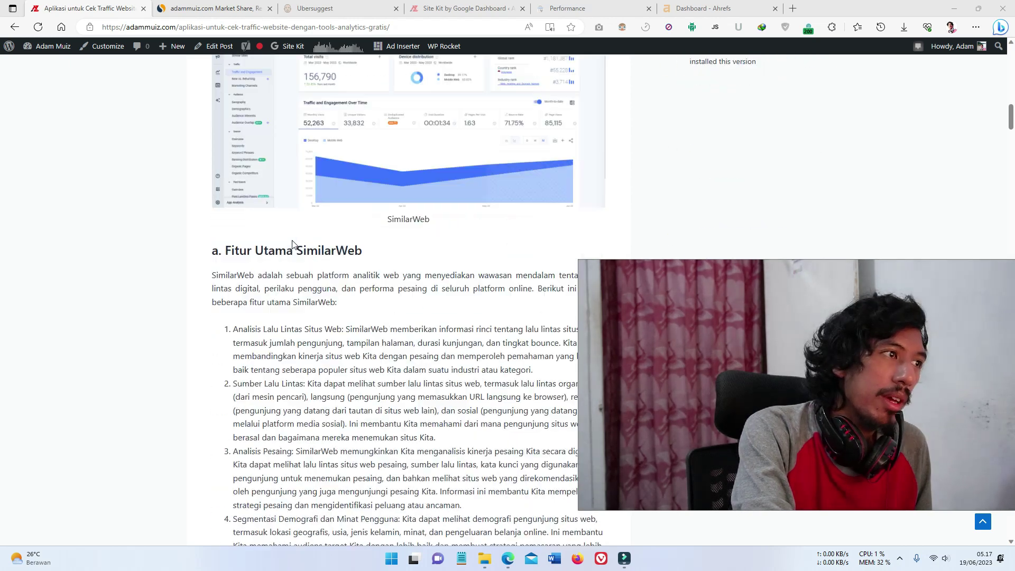
{"action": "scroll", "coordinate": [348, 272], "scroll_direction": "down", "scroll_amount": 4}
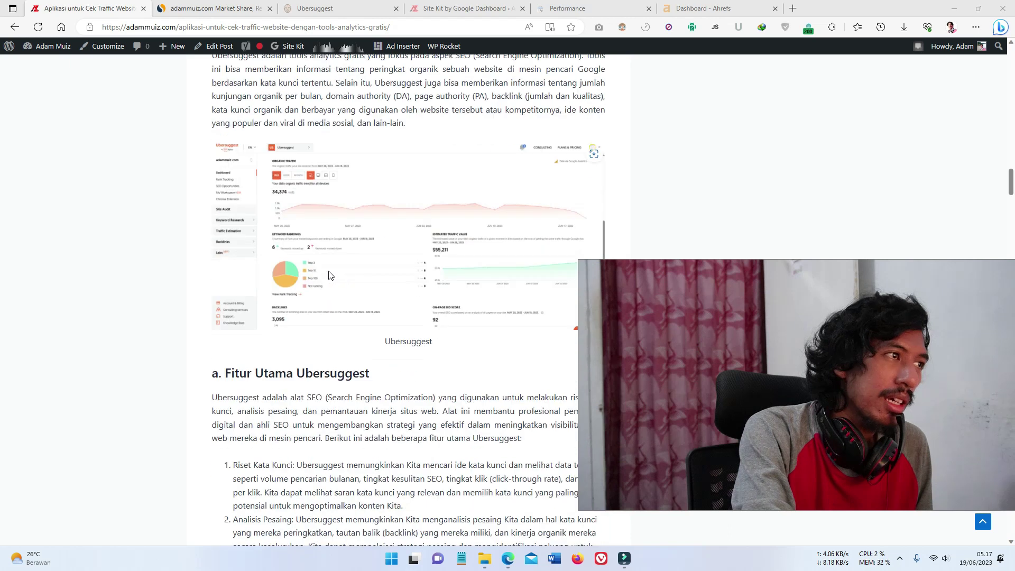
{"action": "scroll", "coordinate": [379, 238], "scroll_direction": "up", "scroll_amount": 1}
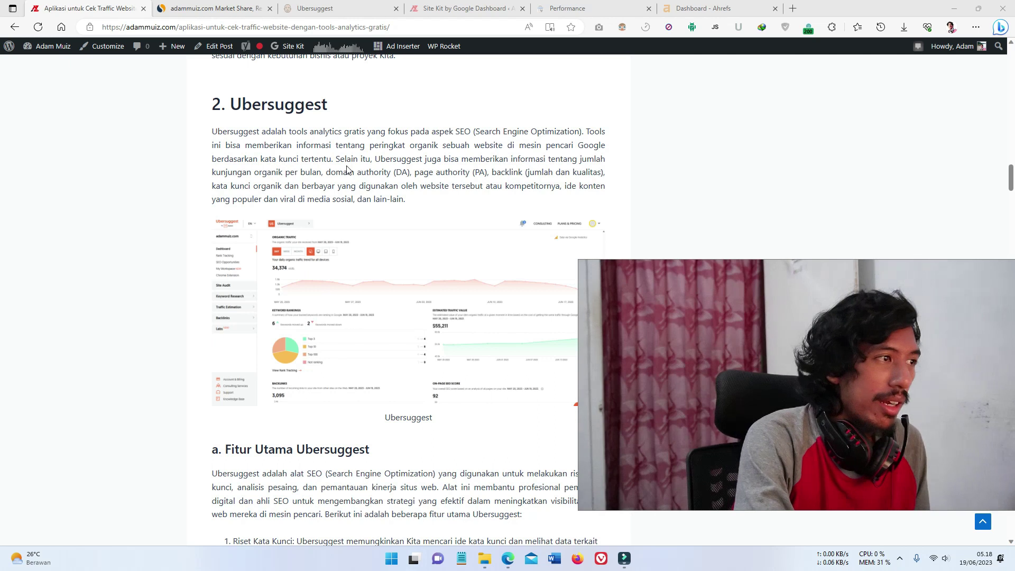
{"action": "key", "text": "ctrl+3"}
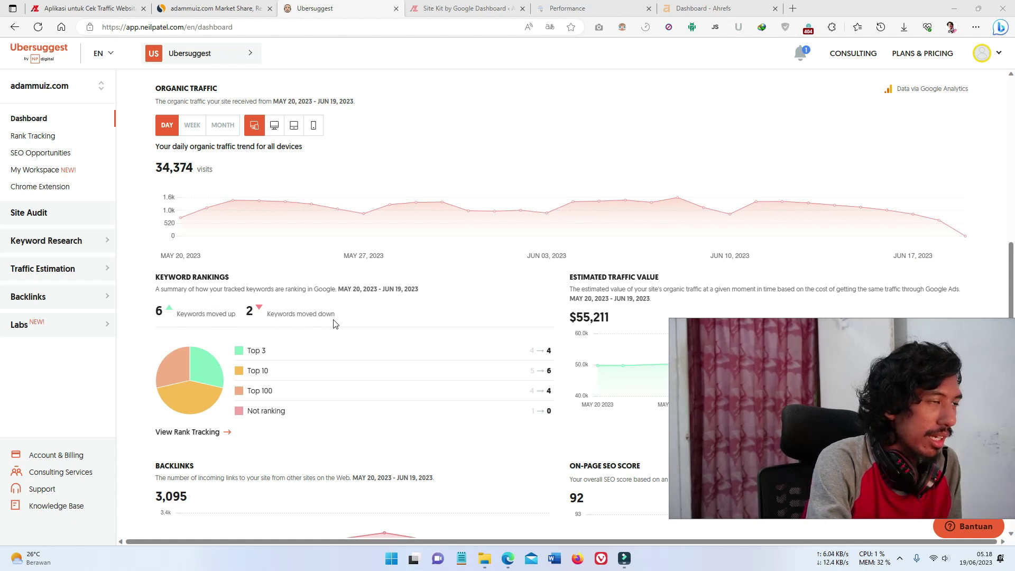
{"action": "scroll", "coordinate": [279, 326], "scroll_direction": "down", "scroll_amount": 3}
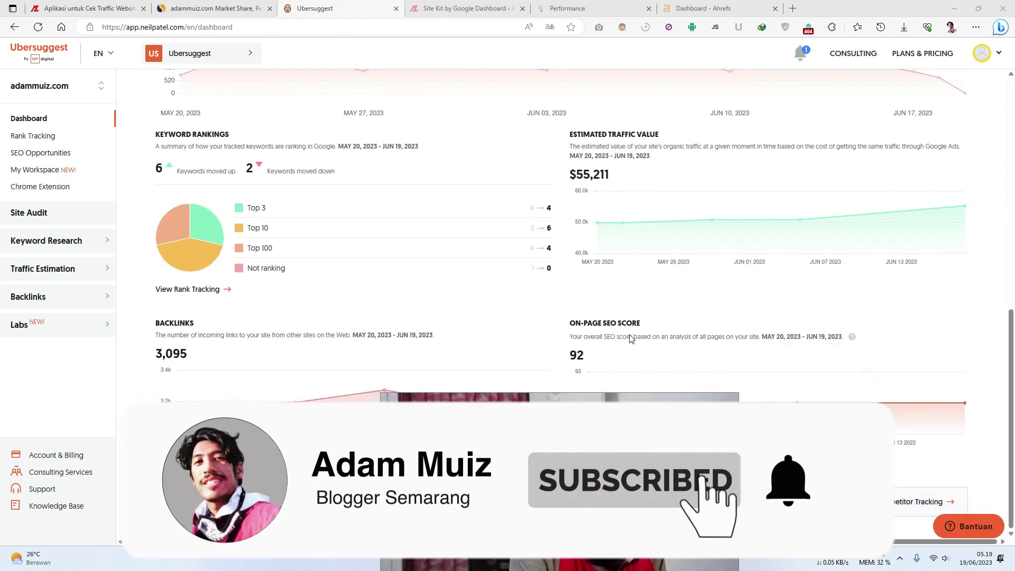
- View the blog's Rank Tracking report and its list of SEO Opportunities in Ubersuggest
{"action": "left_click", "coordinate": [33, 136]}
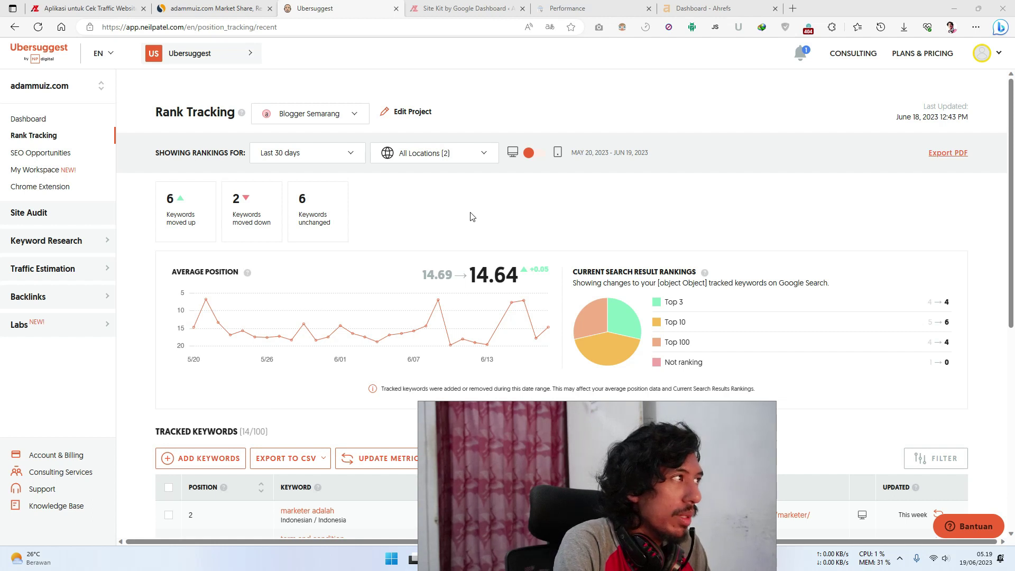
{"action": "left_click", "coordinate": [30, 157]}
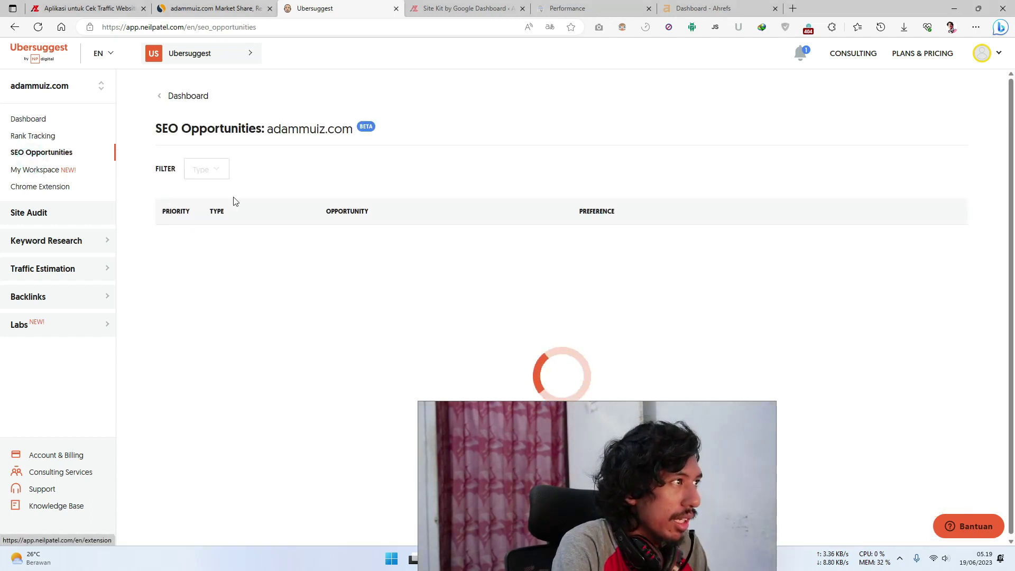
{"action": "left_click_drag", "start_coordinate": [509, 439], "coordinate": [456, 372]}
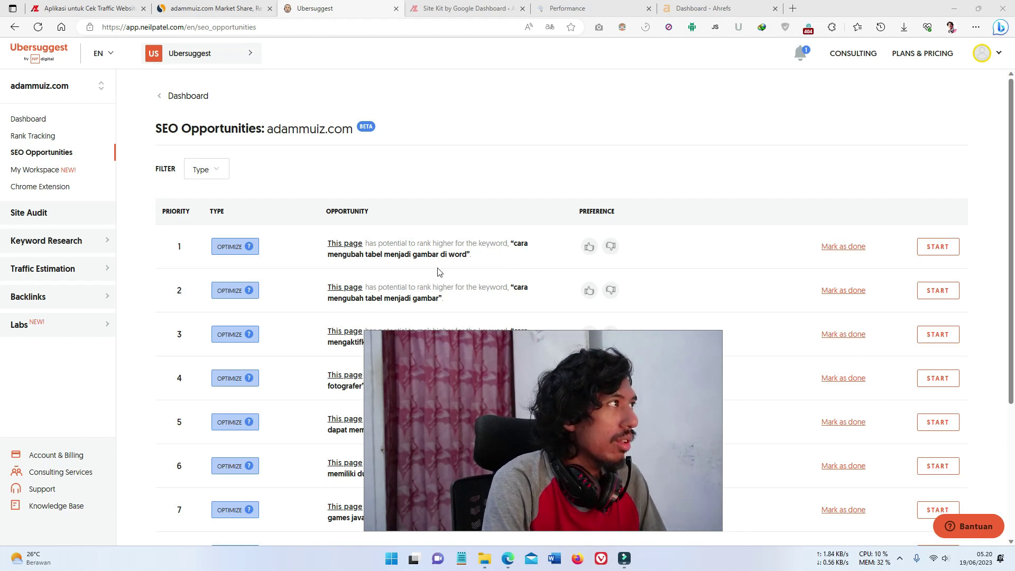
- Open the blog's Site Audit and examine its overall scores, discovered pages, SEO issues and site speed results
{"action": "left_click", "coordinate": [69, 215]}
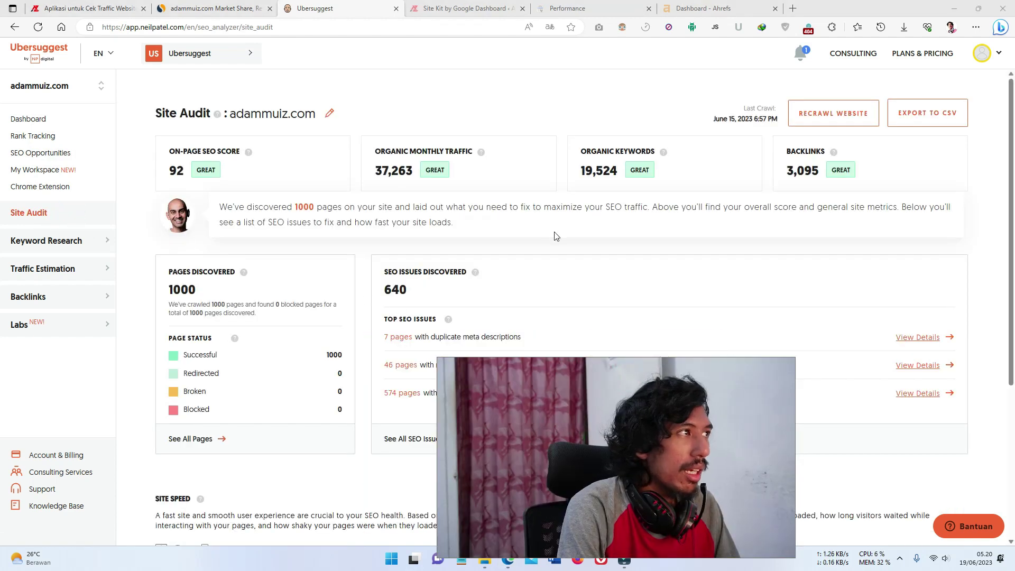
{"action": "scroll", "coordinate": [529, 248], "scroll_direction": "down", "scroll_amount": 4}
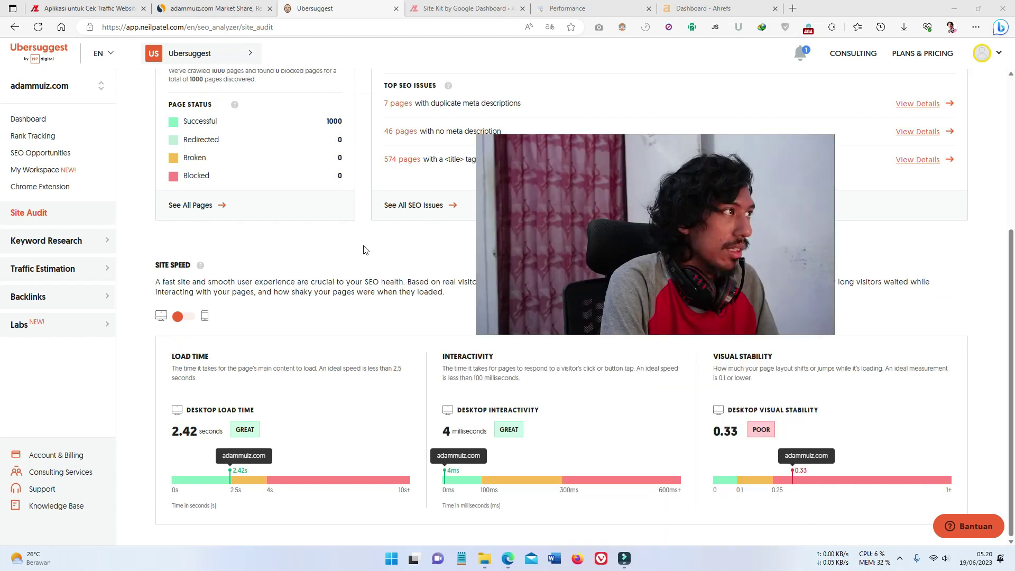
{"action": "scroll", "coordinate": [363, 252], "scroll_direction": "up", "scroll_amount": 5}
{"action": "scroll", "coordinate": [363, 252], "scroll_direction": "down", "scroll_amount": 2}
{"action": "scroll", "coordinate": [364, 252], "scroll_direction": "up", "scroll_amount": 2}
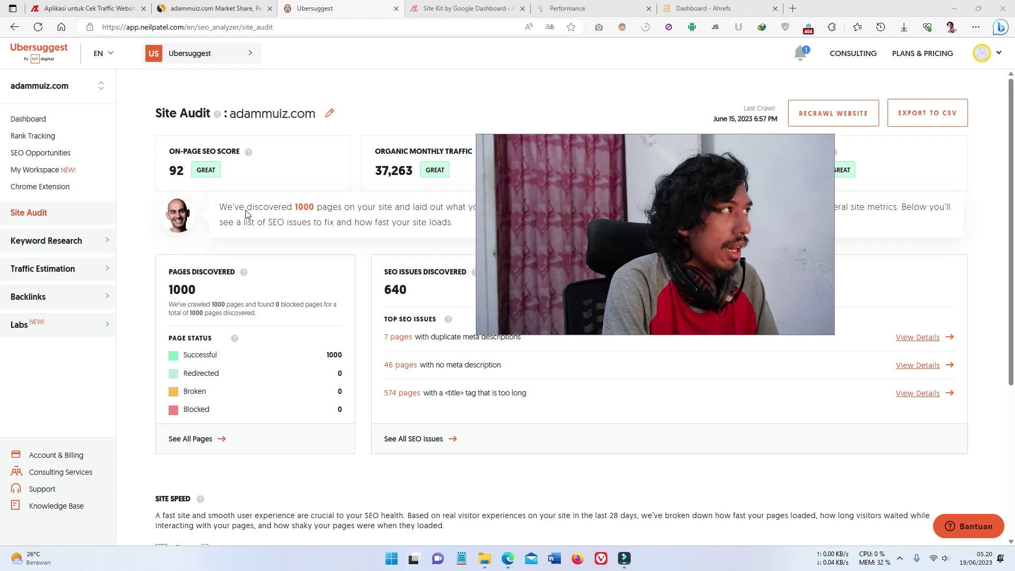
{"action": "scroll", "coordinate": [246, 213], "scroll_direction": "down", "scroll_amount": 1}
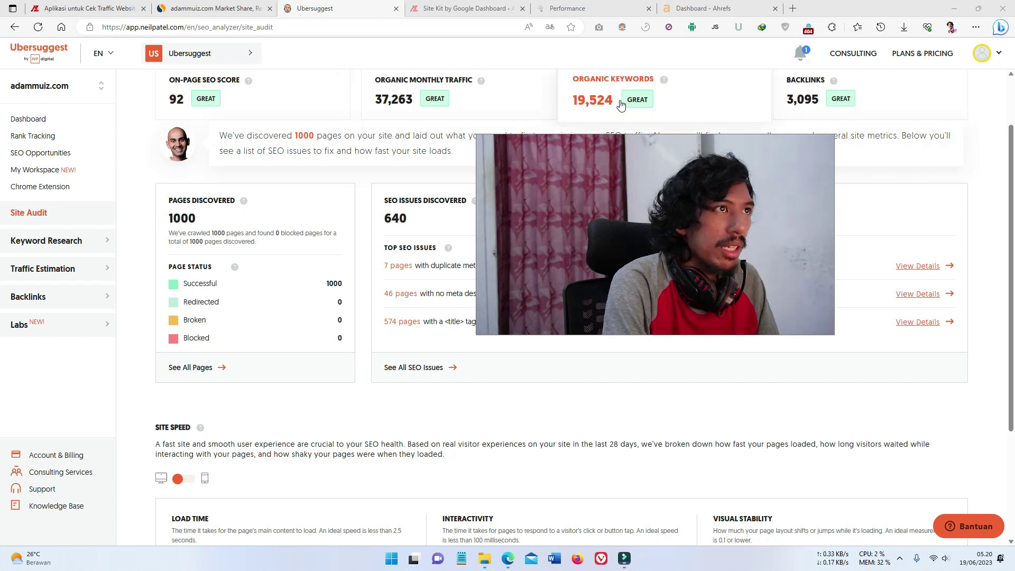
{"action": "scroll", "coordinate": [356, 235], "scroll_direction": "down", "scroll_amount": 3}
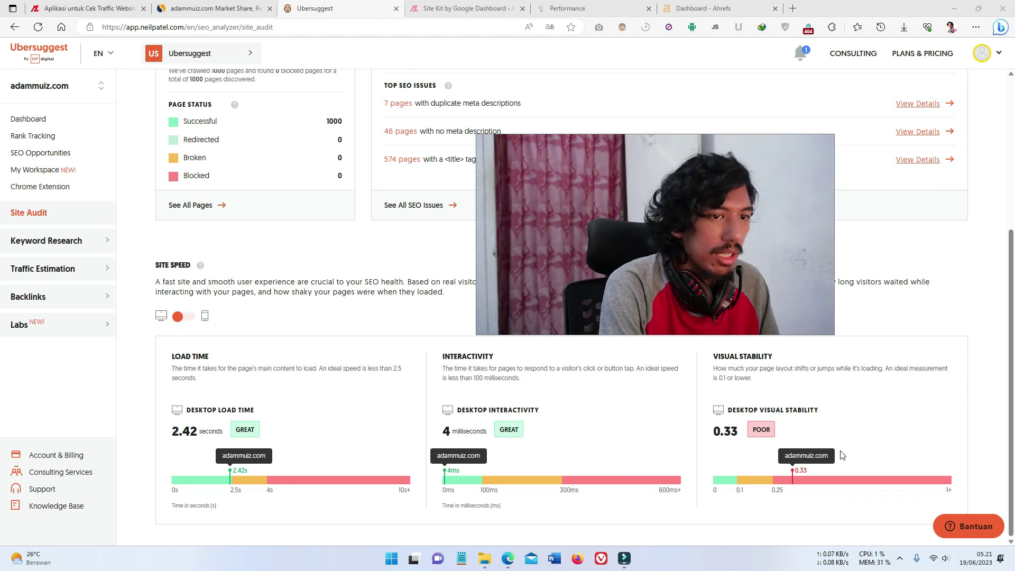
{"action": "scroll", "coordinate": [805, 471], "scroll_direction": "up", "scroll_amount": 1}
{"action": "scroll", "coordinate": [805, 470], "scroll_direction": "up", "scroll_amount": 3}
- View the Keyword Overview tool under Keyword Research and open the Traffic Overview tool under Traffic Estimation
{"action": "left_click", "coordinate": [47, 241]}
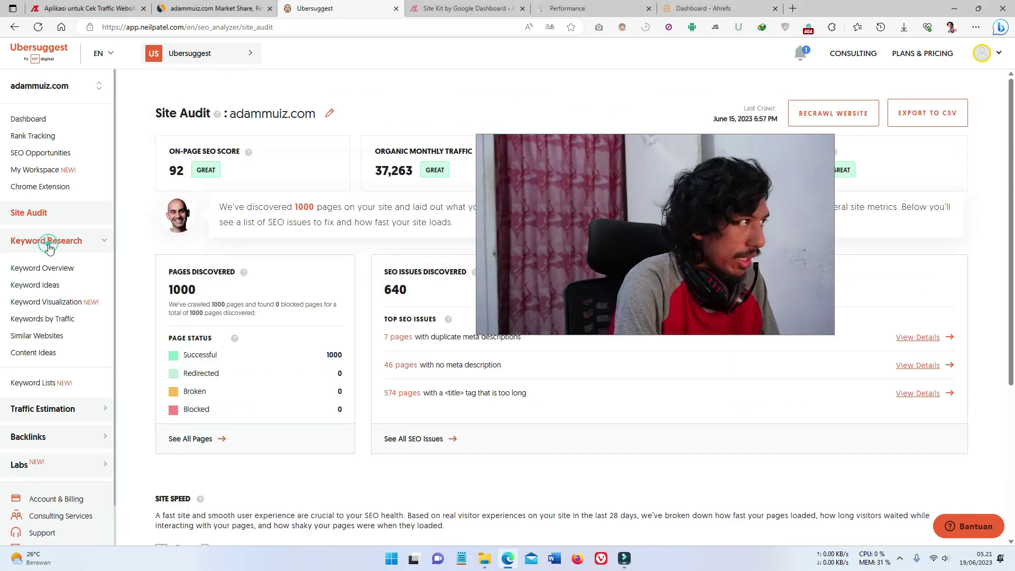
{"action": "left_click", "coordinate": [50, 271]}
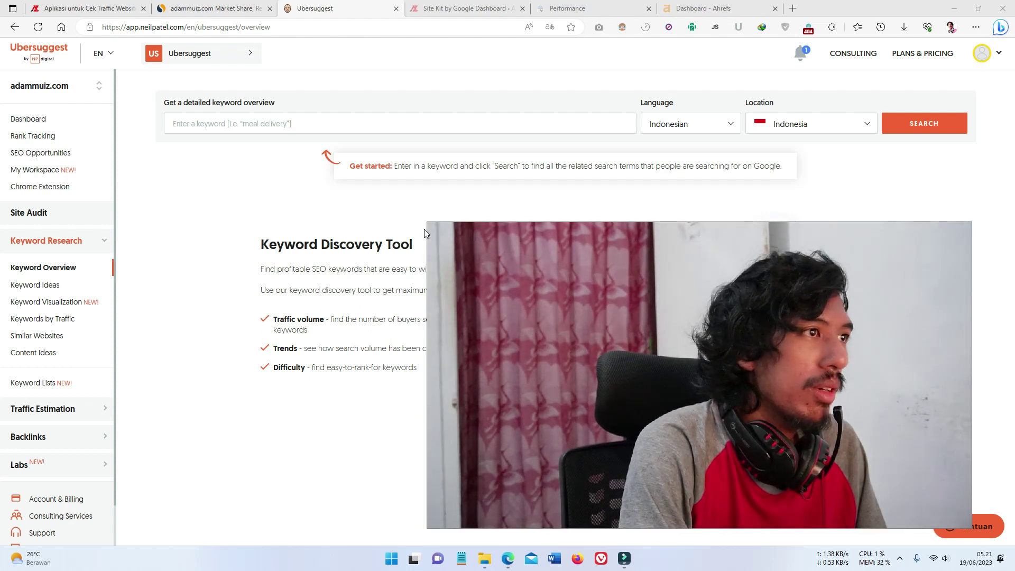
{"action": "left_click", "coordinate": [62, 409]}
{"action": "left_click", "coordinate": [43, 295]}
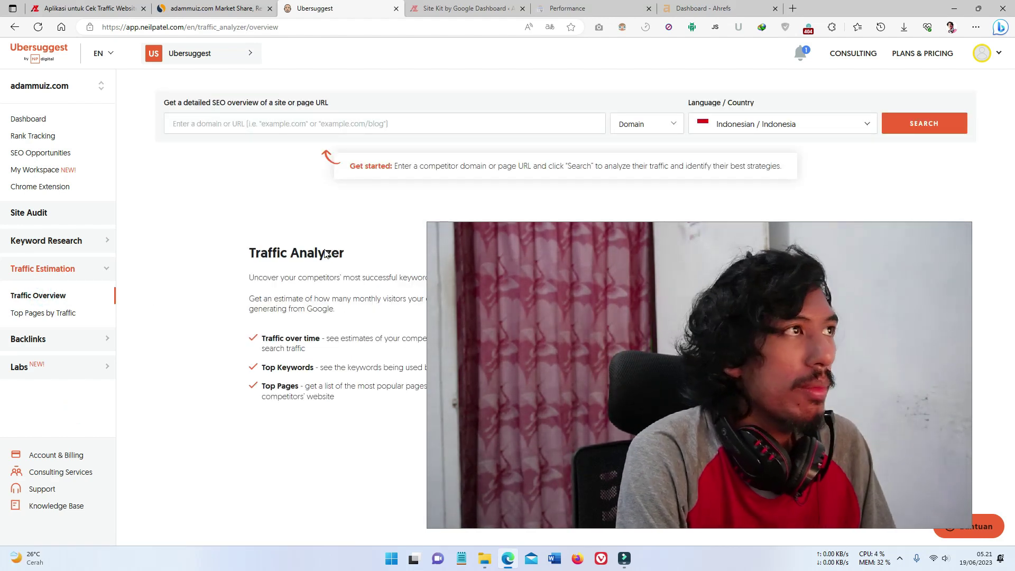
- Copy the domain similarweb.com from the Similarweb page address and run an Ubersuggest Traffic Overview search for it
{"action": "left_click", "coordinate": [211, 8]}
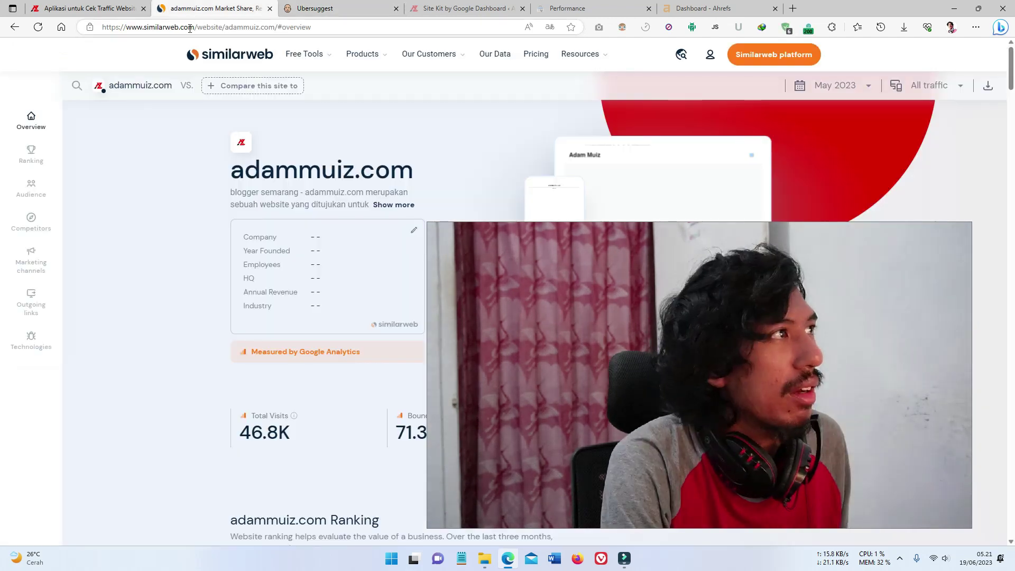
{"action": "left_click_drag", "start_coordinate": [194, 27], "coordinate": [146, 33]}
{"action": "key", "text": "ctrl+c"}
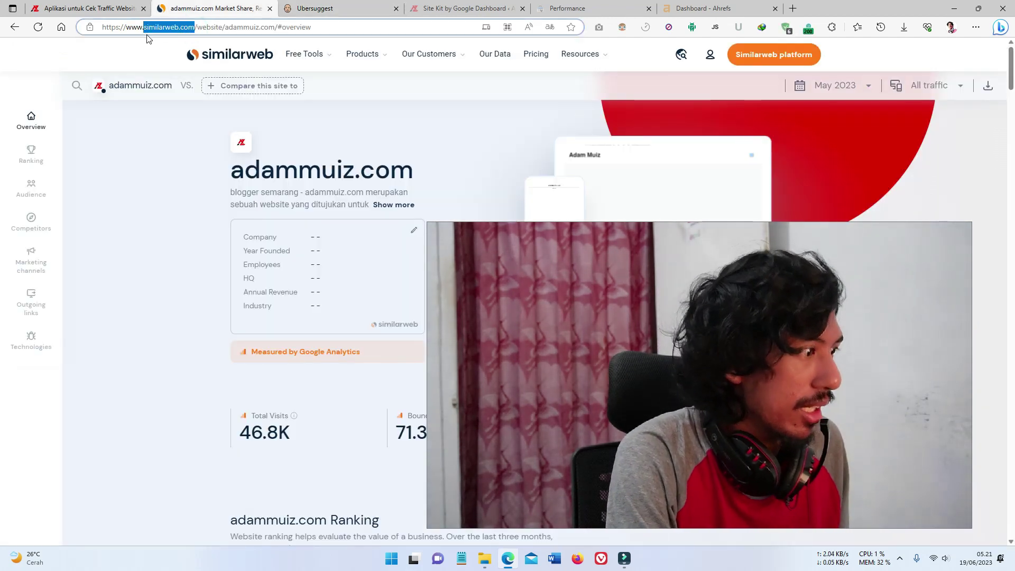
{"action": "key", "text": "ctrl+Tab"}
{"action": "left_click", "coordinate": [239, 123]}
{"action": "key", "text": "ctrl+v"}
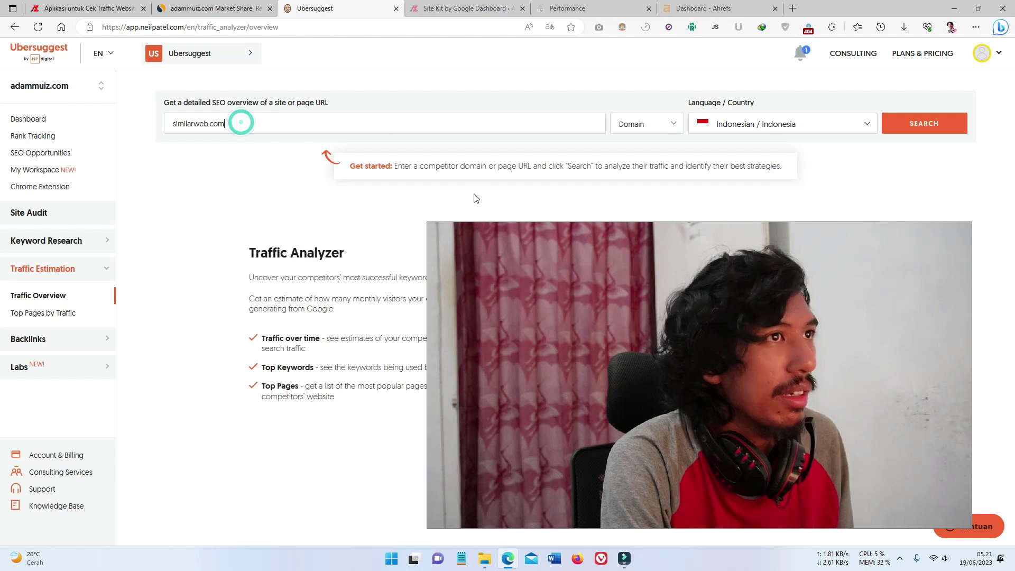
{"action": "key", "text": "Return"}
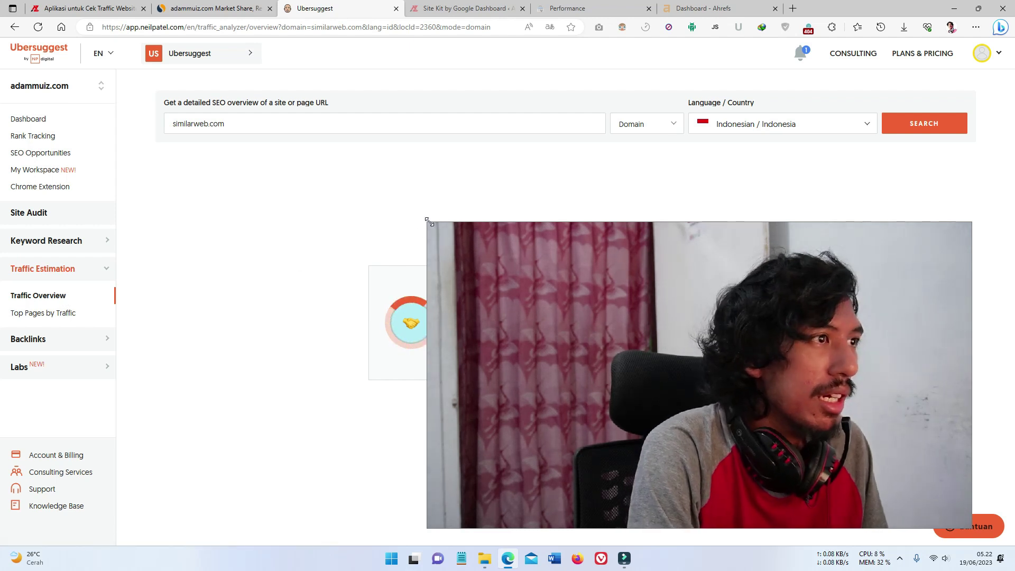
- Examine similarweb.com's key metrics and organic traffic chart, along with its SEO keyword rankings and top pages
{"action": "left_click_drag", "start_coordinate": [427, 222], "coordinate": [571, 299]}
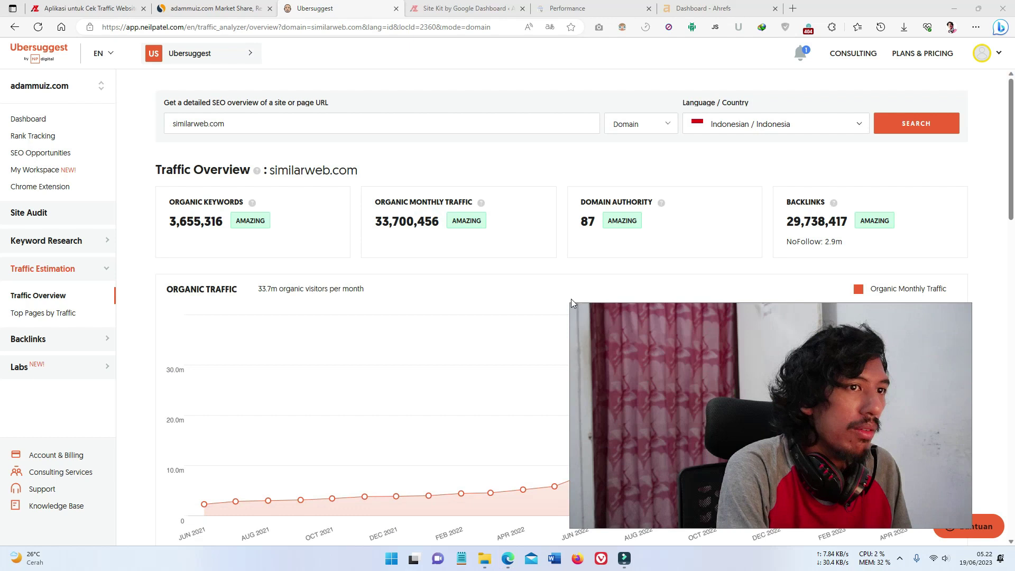
{"action": "scroll", "coordinate": [464, 292], "scroll_direction": "down", "scroll_amount": 3}
{"action": "left_click_drag", "start_coordinate": [728, 341], "coordinate": [316, 303]}
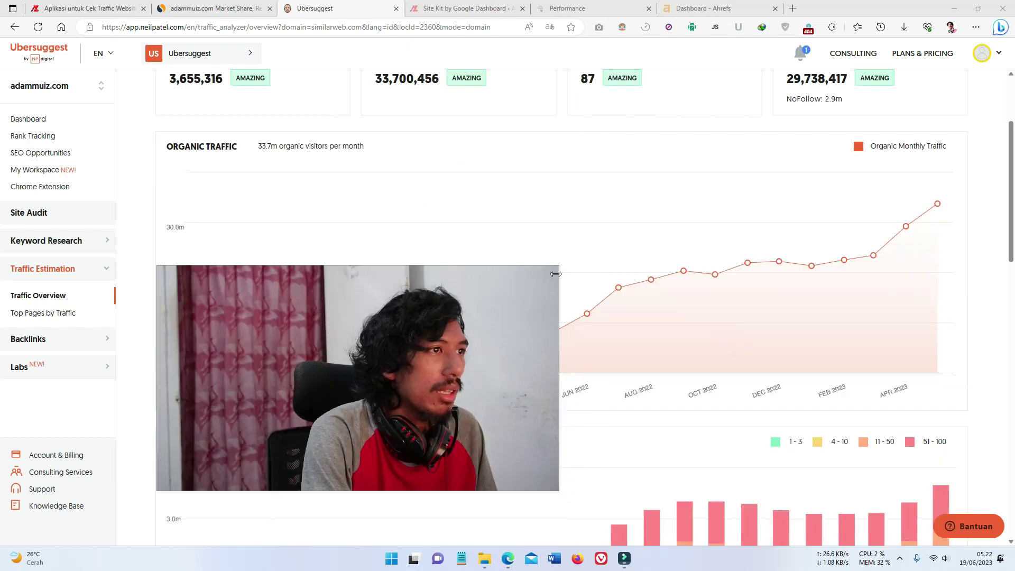
{"action": "left_click_drag", "start_coordinate": [558, 265], "coordinate": [466, 318]}
{"action": "left_click_drag", "start_coordinate": [378, 399], "coordinate": [383, 255]}
{"action": "scroll", "coordinate": [383, 255], "scroll_direction": "up", "scroll_amount": 1}
{"action": "scroll", "coordinate": [582, 364], "scroll_direction": "up", "scroll_amount": 1}
{"action": "scroll", "coordinate": [490, 287], "scroll_direction": "down", "scroll_amount": 1}
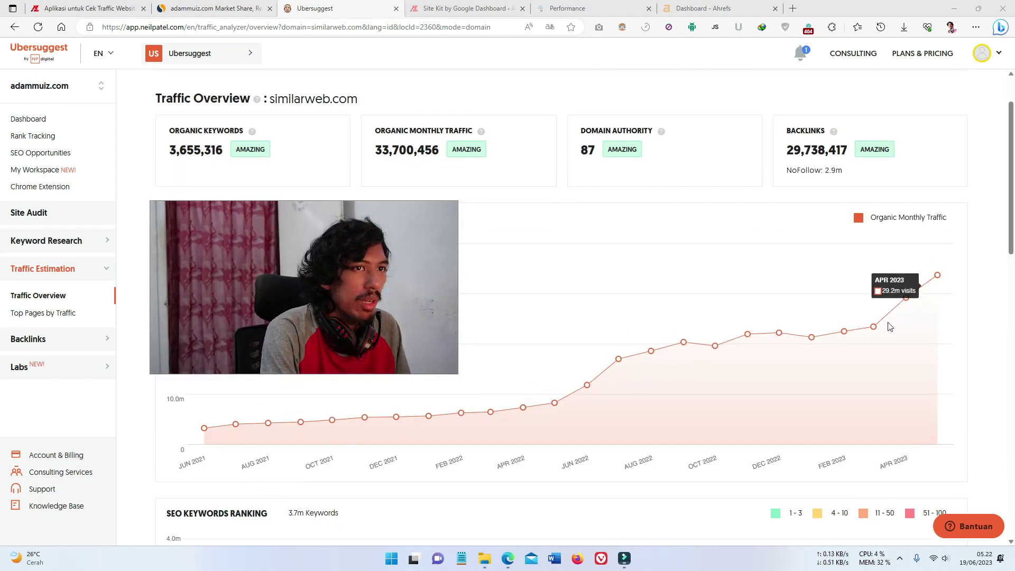
{"action": "scroll", "coordinate": [809, 301], "scroll_direction": "up", "scroll_amount": 1}
{"action": "scroll", "coordinate": [814, 212], "scroll_direction": "down", "scroll_amount": 1}
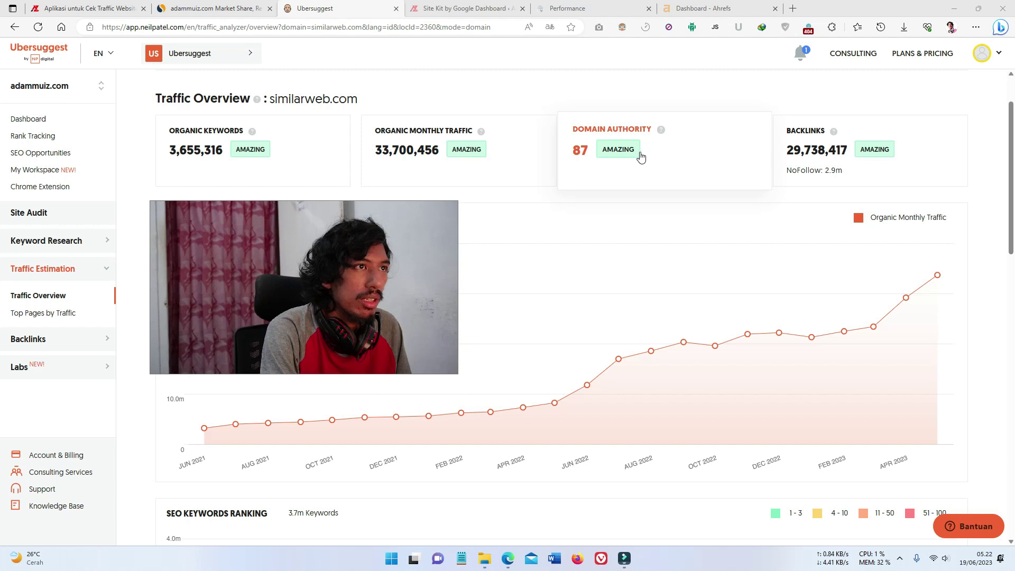
{"action": "scroll", "coordinate": [884, 169], "scroll_direction": "down", "scroll_amount": 10}
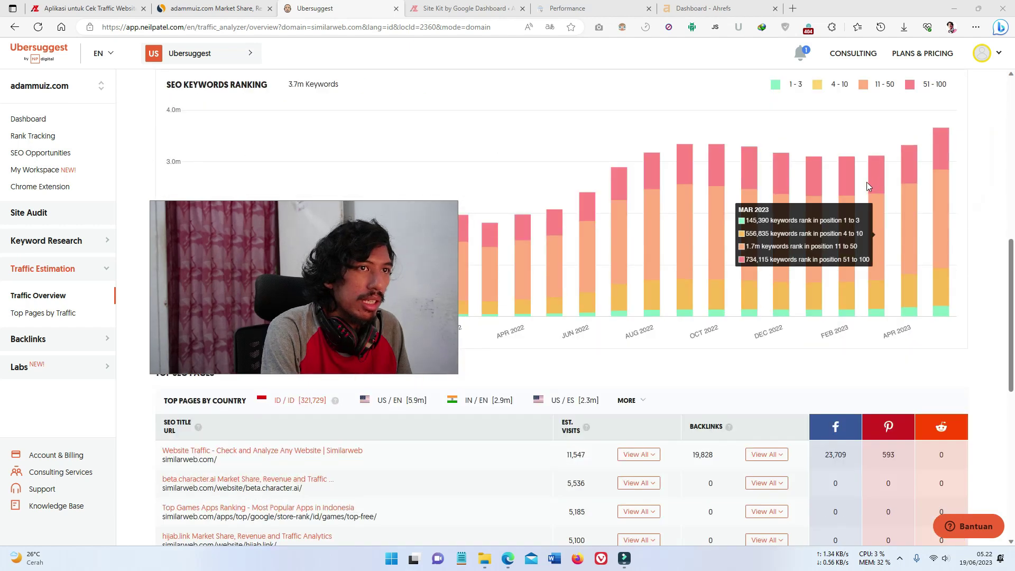
{"action": "scroll", "coordinate": [766, 236], "scroll_direction": "up", "scroll_amount": 2}
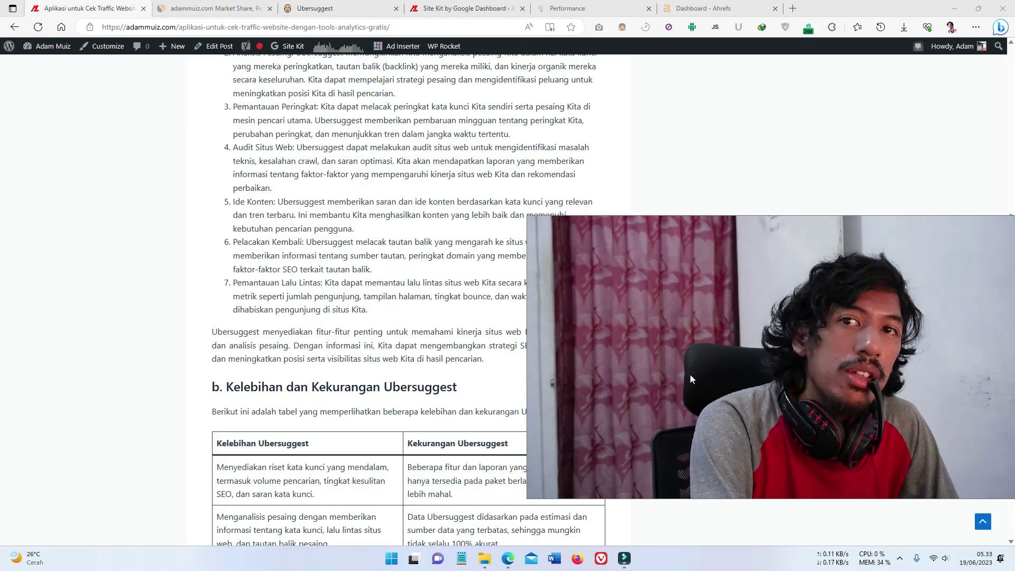
- Move on in the blog article to the Google Analytics section and read its introduction and Site Kit example
{"action": "scroll", "coordinate": [407, 351], "scroll_direction": "up", "scroll_amount": 10}
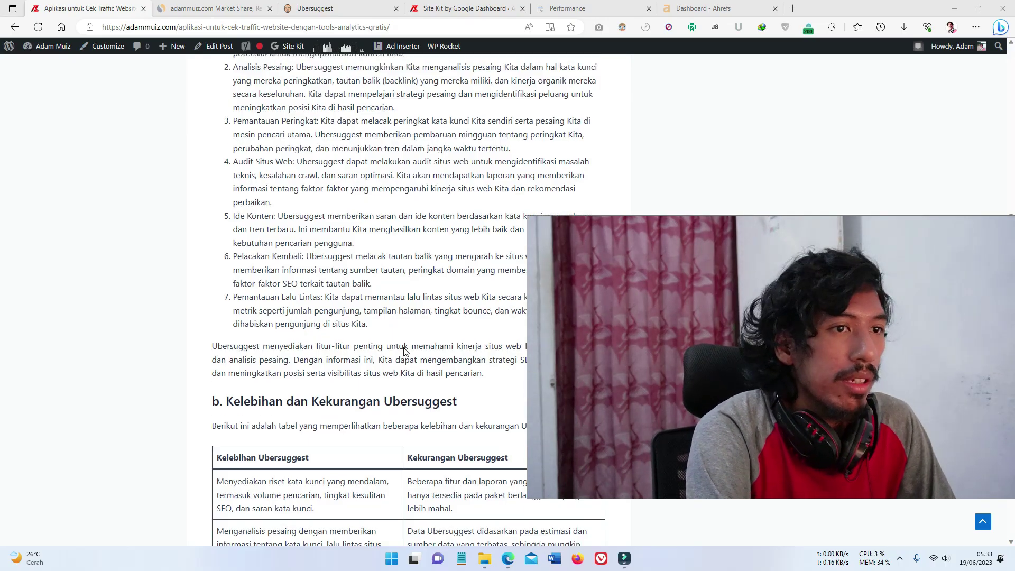
{"action": "scroll", "coordinate": [405, 351], "scroll_direction": "down", "scroll_amount": 20}
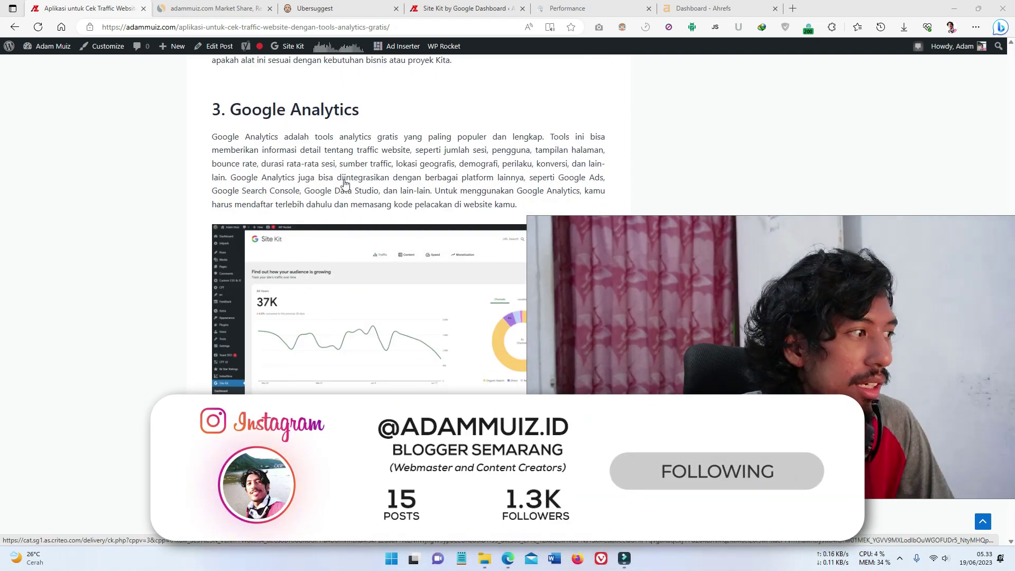
{"action": "scroll", "coordinate": [314, 193], "scroll_direction": "down", "scroll_amount": 4}
{"action": "scroll", "coordinate": [191, 189], "scroll_direction": "up", "scroll_amount": 5}
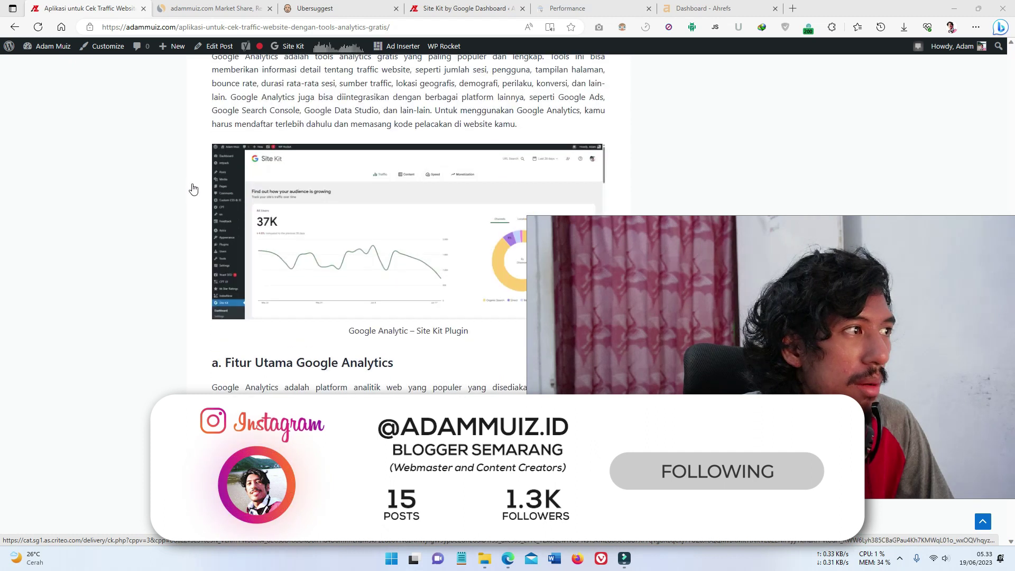
{"action": "scroll", "coordinate": [236, 215], "scroll_direction": "down", "scroll_amount": 3}
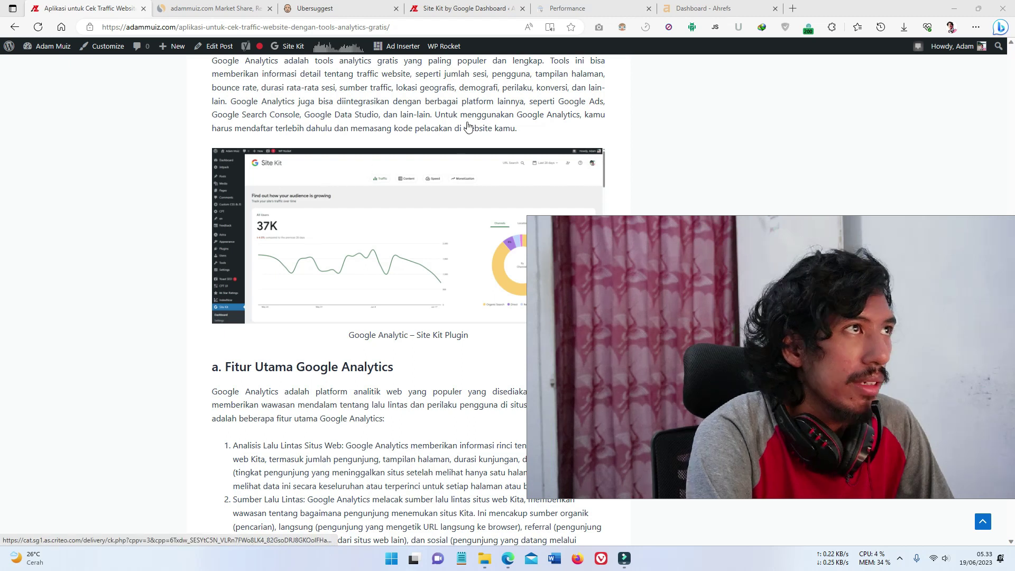
- Switch to the blog's Site Kit dashboard and compare its audience breakdowns by channels, locations and devices
{"action": "left_click", "coordinate": [464, 9]}
{"action": "left_click_drag", "start_coordinate": [678, 301], "coordinate": [307, 451]}
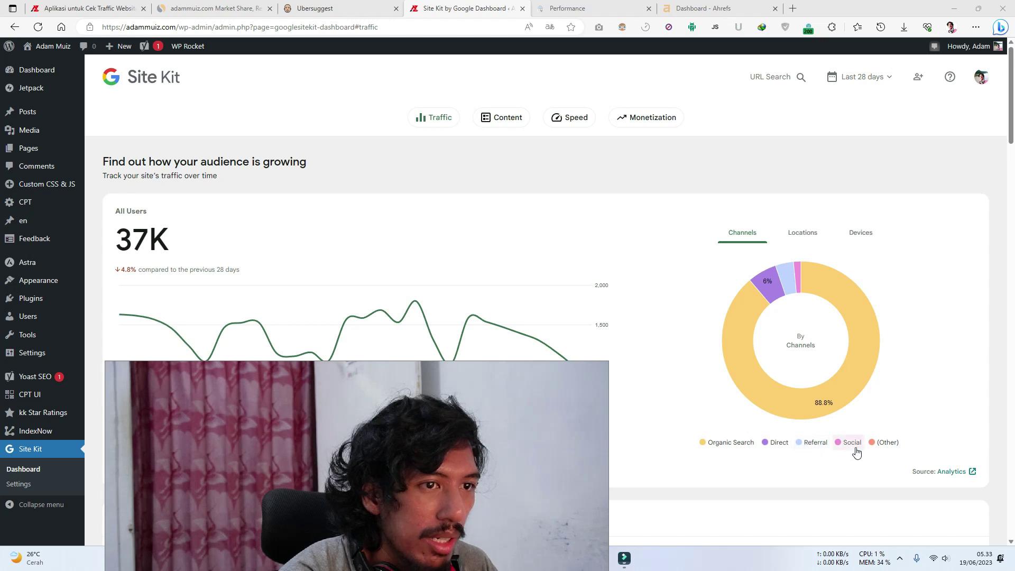
{"action": "left_click", "coordinate": [803, 234]}
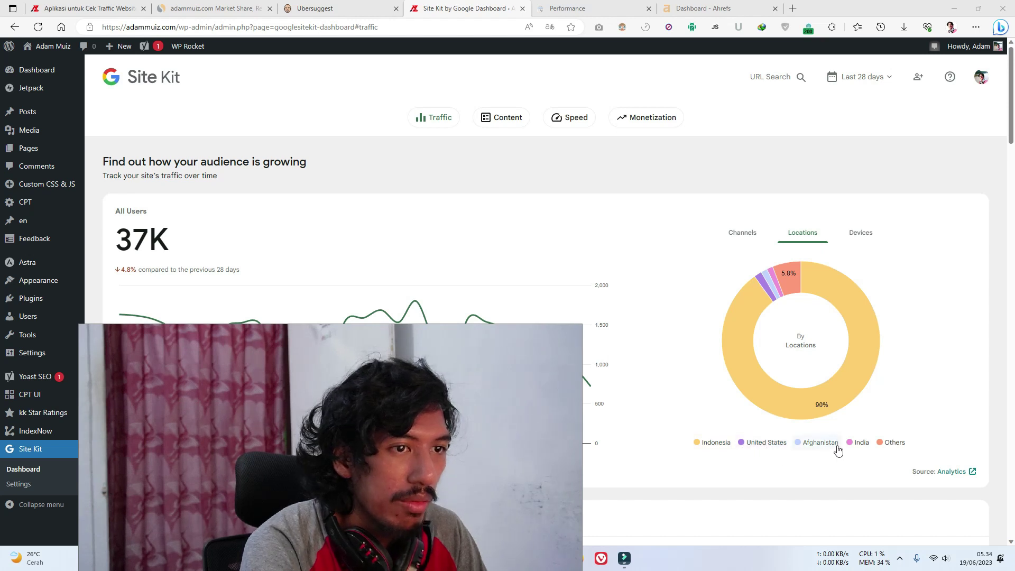
{"action": "left_click", "coordinate": [864, 234]}
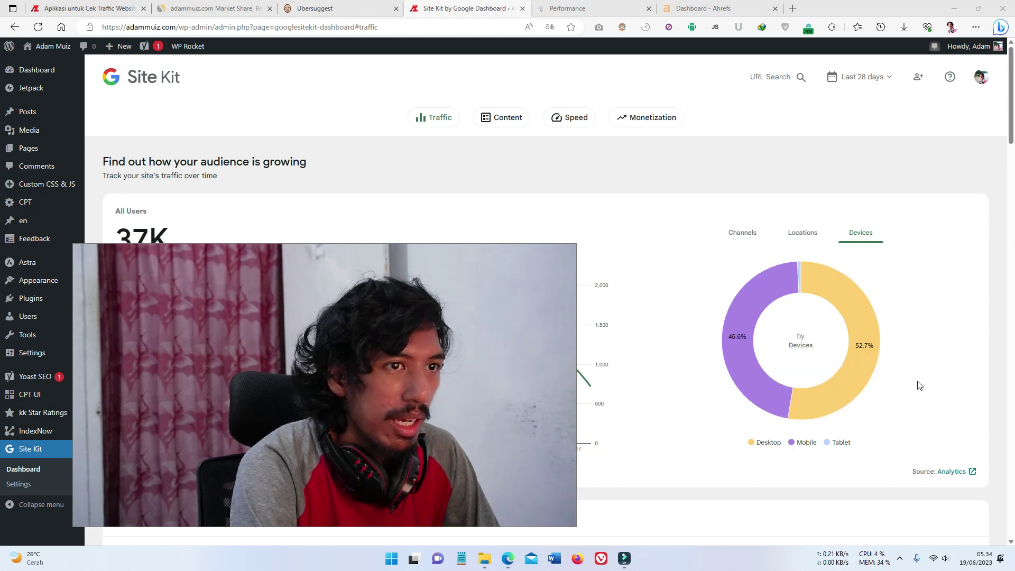
{"action": "mouse_move", "coordinate": [769, 395]}
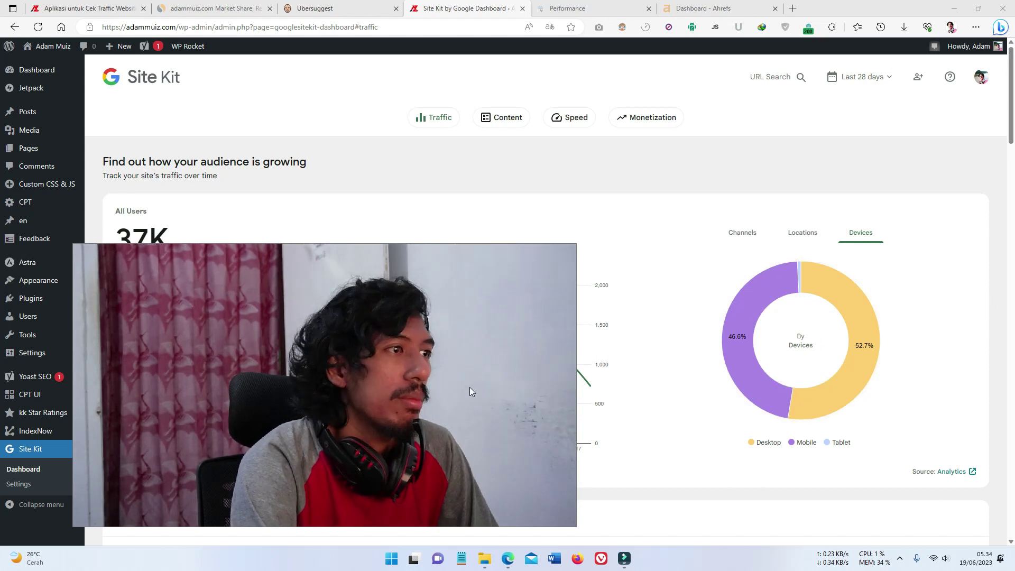
{"action": "left_click_drag", "start_coordinate": [469, 396], "coordinate": [461, 444]}
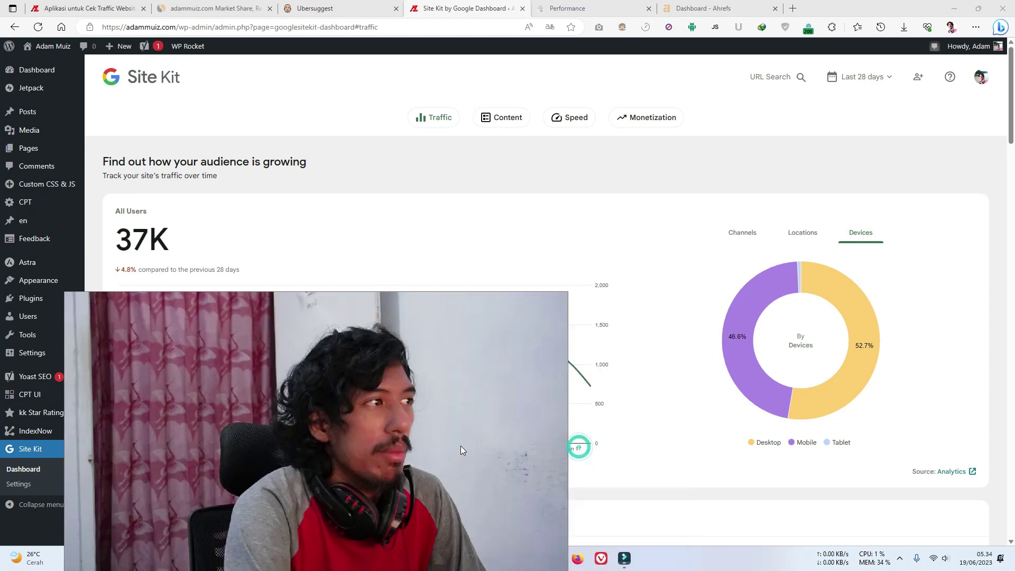
{"action": "left_click_drag", "start_coordinate": [425, 476], "coordinate": [423, 336]}
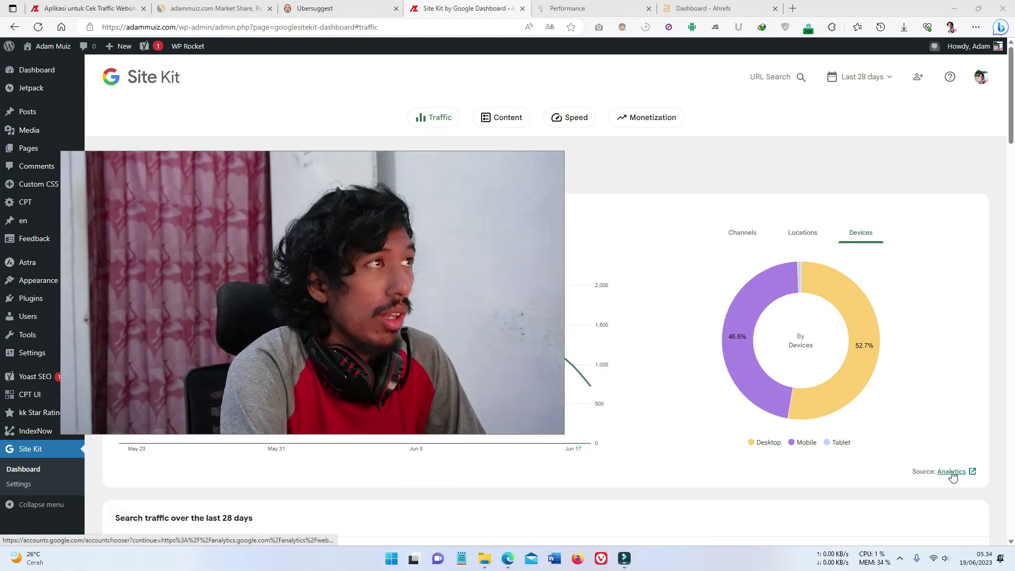
{"action": "left_click_drag", "start_coordinate": [406, 314], "coordinate": [464, 467]}
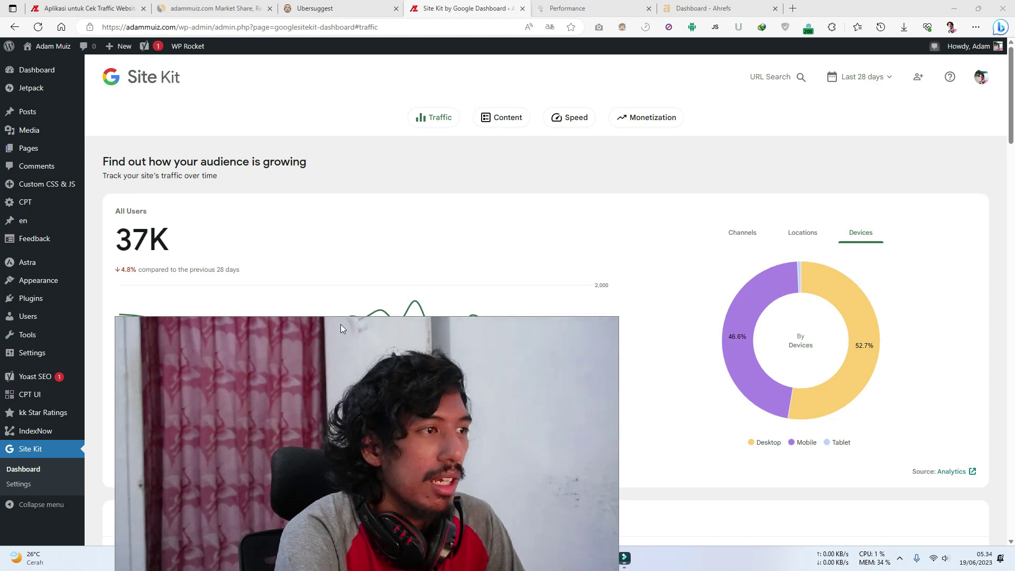
{"action": "left_click_drag", "start_coordinate": [421, 386], "coordinate": [412, 330]}
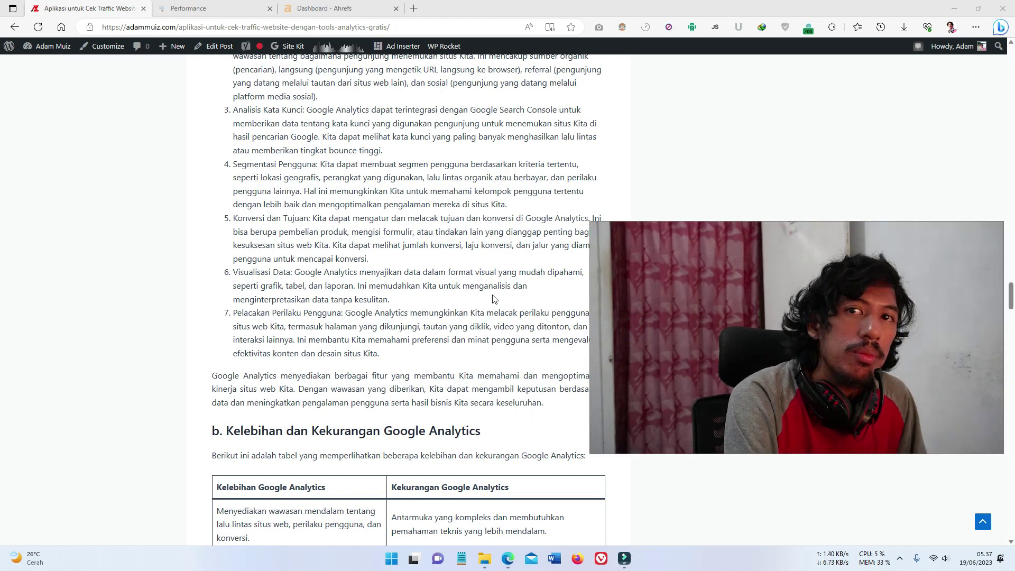
- Move on in the blog article to the Google Search Console section and read its introduction and example screenshot
{"action": "scroll", "coordinate": [459, 311], "scroll_direction": "down", "scroll_amount": 5}
{"action": "scroll", "coordinate": [459, 311], "scroll_direction": "down", "scroll_amount": 5}
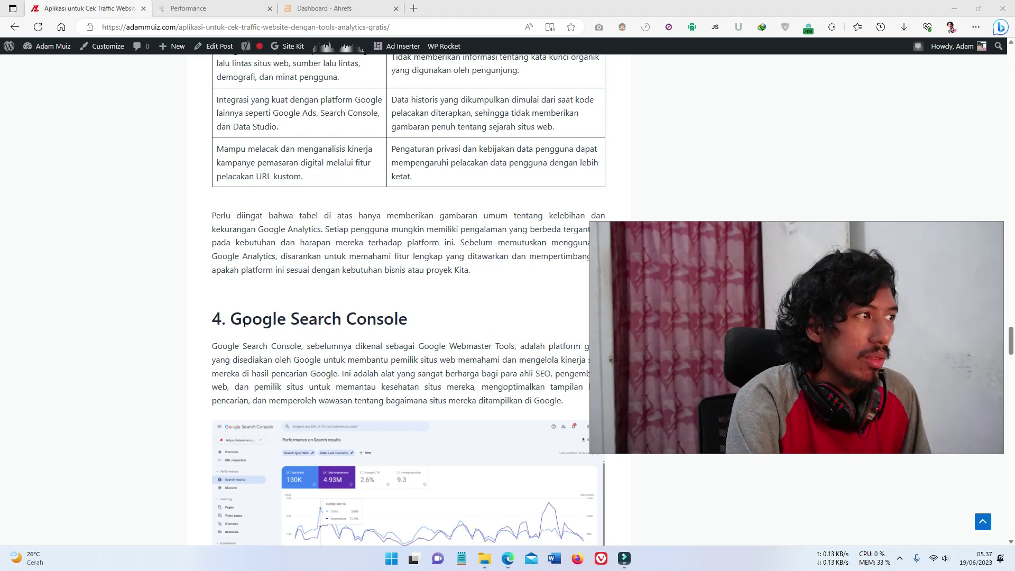
{"action": "left_click_drag", "start_coordinate": [231, 324], "coordinate": [402, 539]}
{"action": "left_click", "coordinate": [279, 347]}
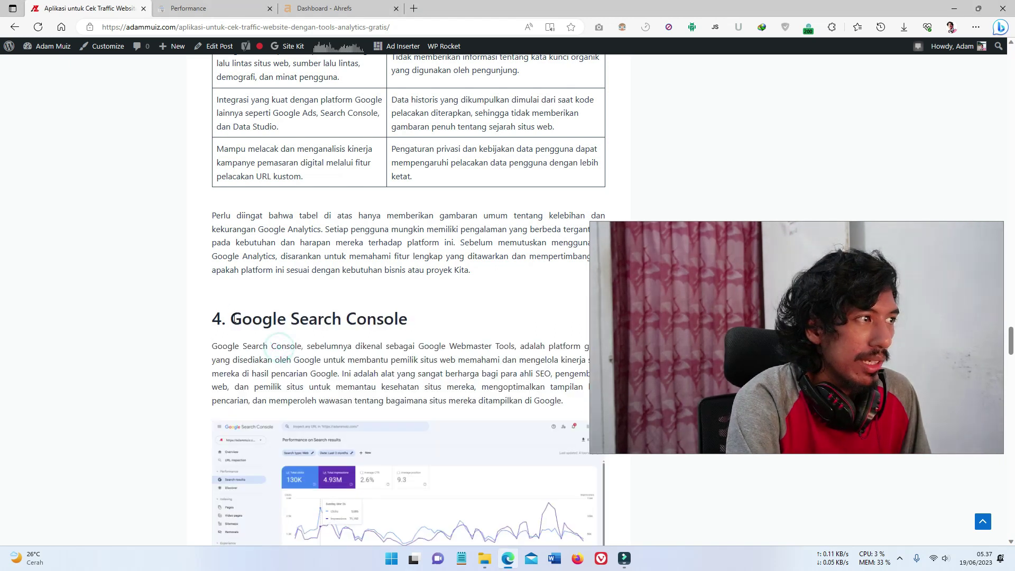
{"action": "left_click", "coordinate": [288, 335]}
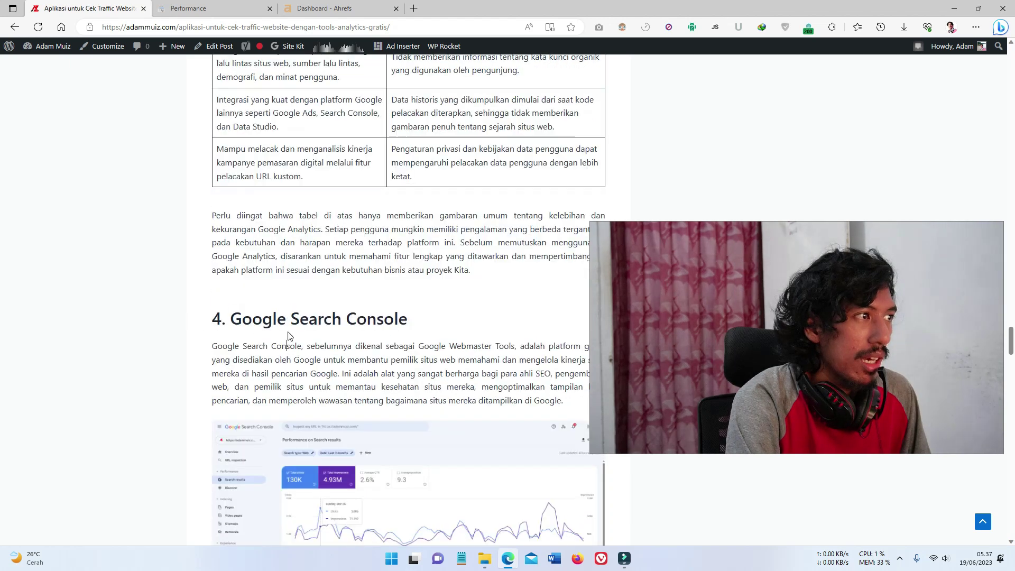
{"action": "left_click", "coordinate": [290, 343]}
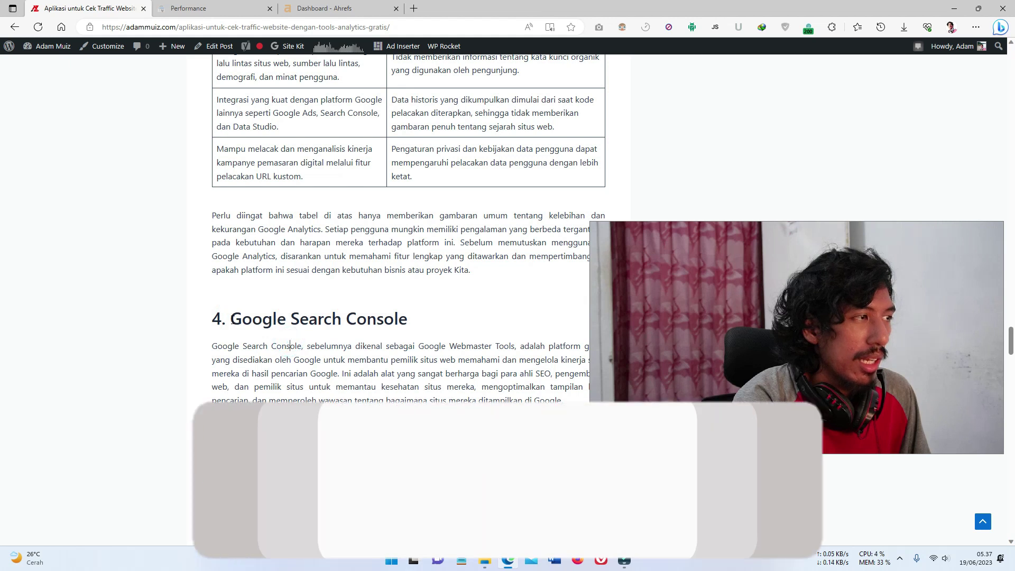
{"action": "left_click_drag", "start_coordinate": [231, 318], "coordinate": [286, 318]}
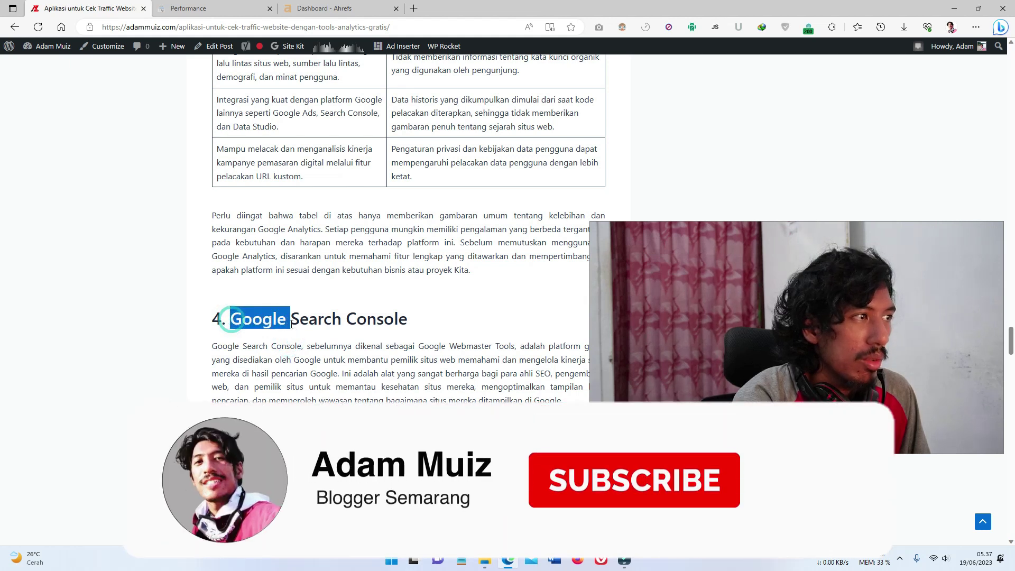
{"action": "scroll", "coordinate": [286, 318], "scroll_direction": "down", "scroll_amount": 3}
{"action": "scroll", "coordinate": [240, 287], "scroll_direction": "up", "scroll_amount": 1}
{"action": "left_click", "coordinate": [240, 287]}
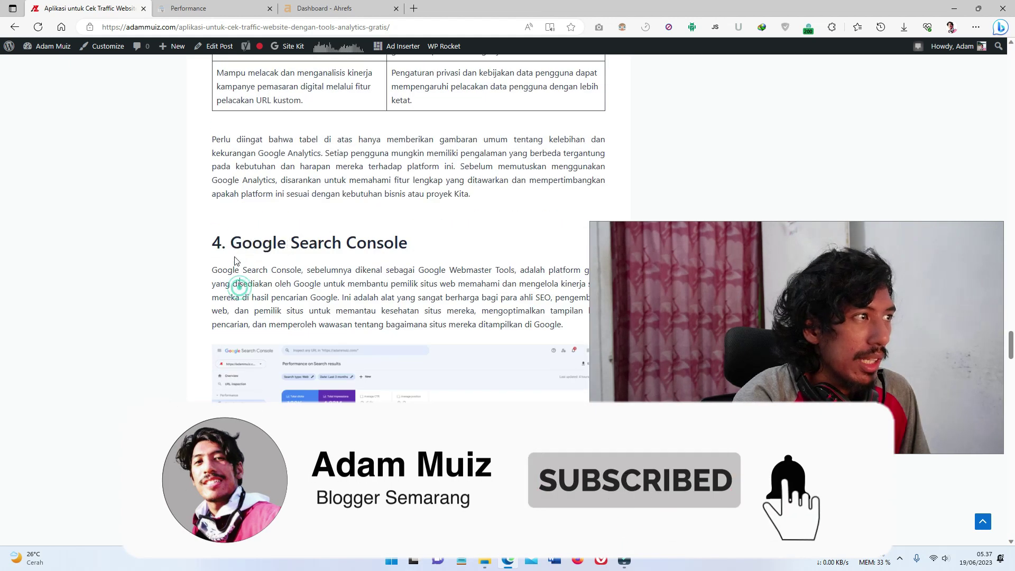
{"action": "left_click", "coordinate": [279, 286]}
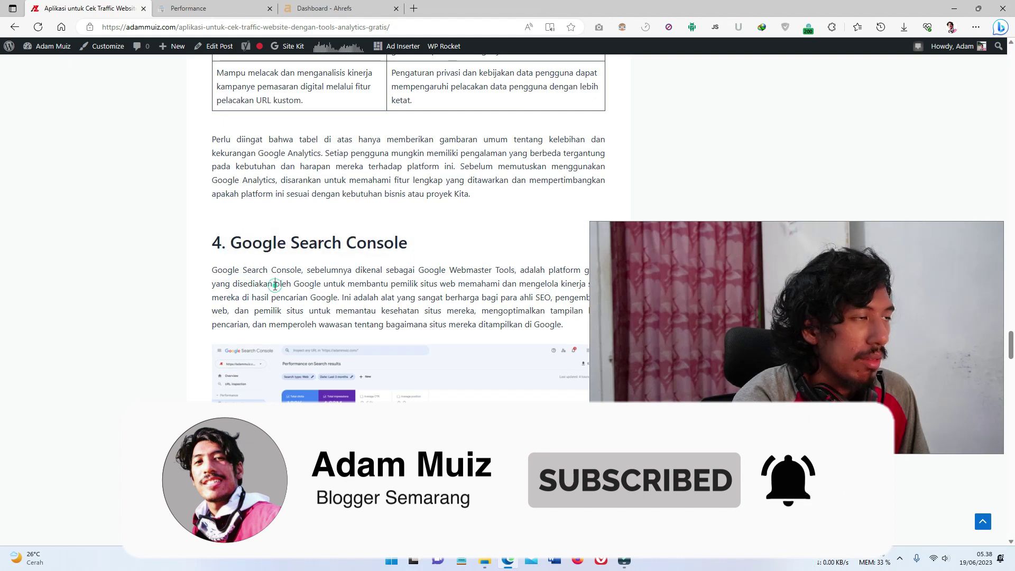
{"action": "scroll", "coordinate": [272, 288], "scroll_direction": "down", "scroll_amount": 4}
{"action": "scroll", "coordinate": [261, 296], "scroll_direction": "up", "scroll_amount": 3}
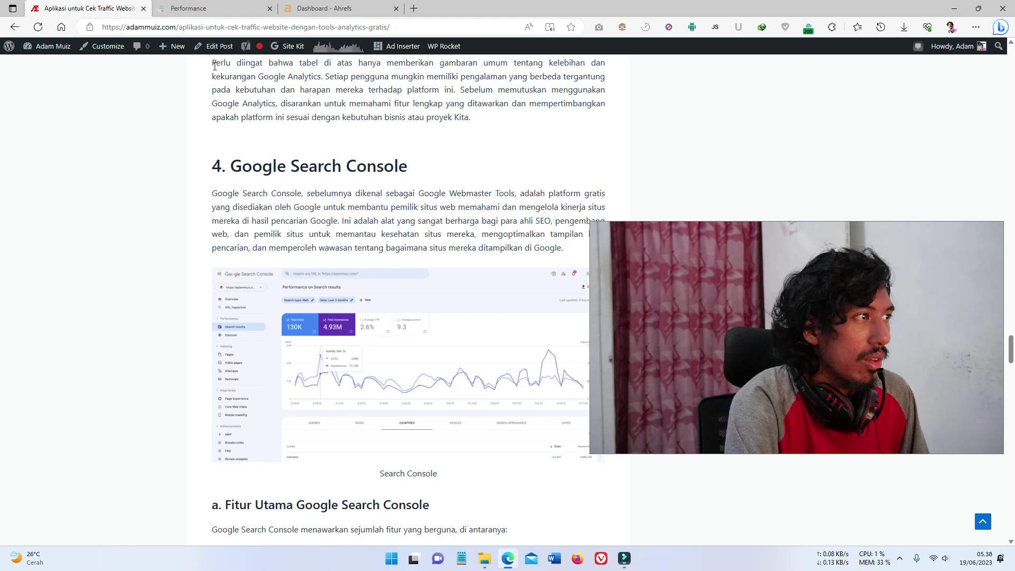
- Switch to the Google Search Console performance report and examine clicks, impressions, CTR and average position for the last 3 months
{"action": "left_click", "coordinate": [188, 8]}
{"action": "left_click", "coordinate": [552, 40]}
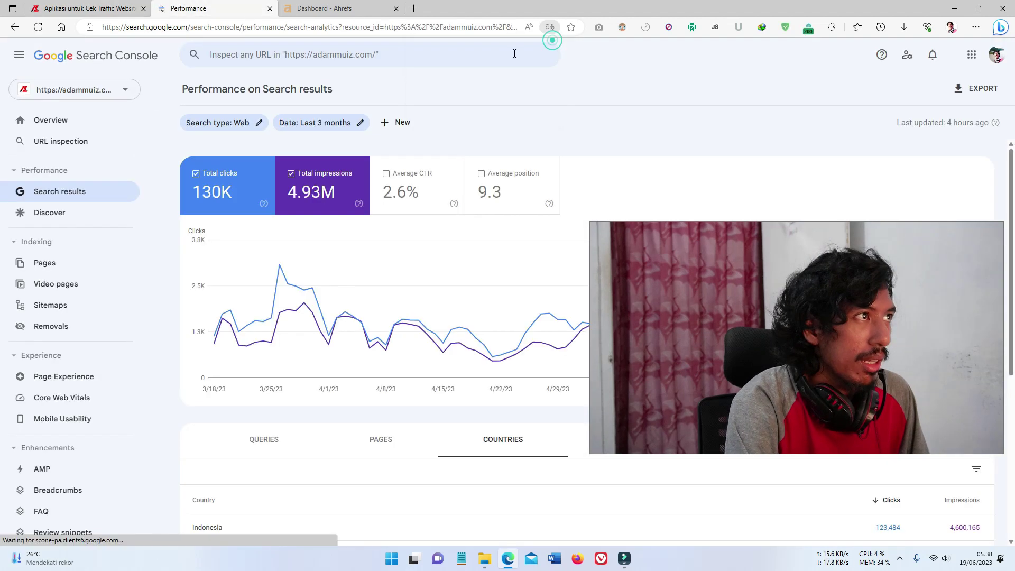
{"action": "left_click_drag", "start_coordinate": [782, 315], "coordinate": [750, 154]}
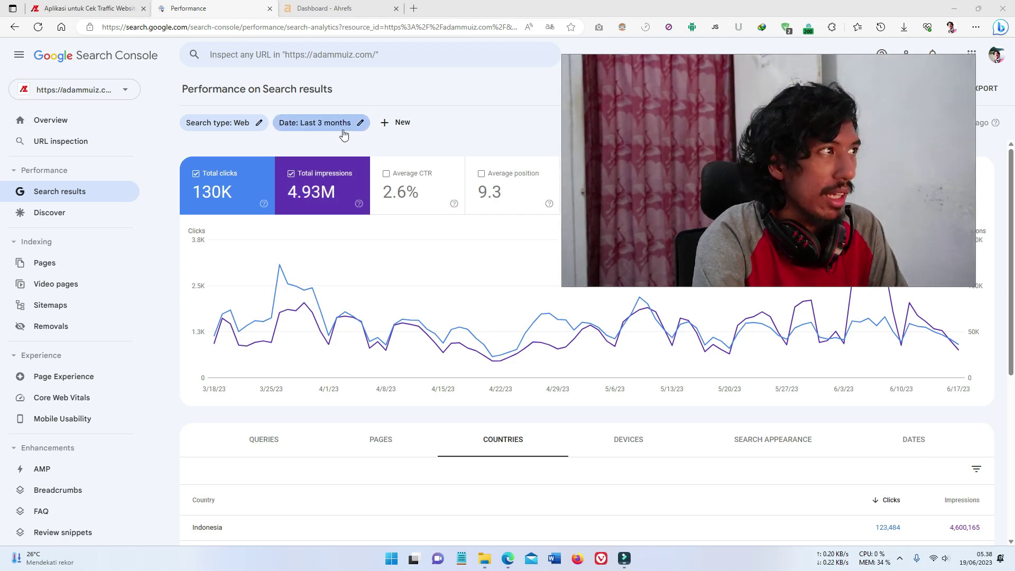
{"action": "mouse_move", "coordinate": [206, 204]}
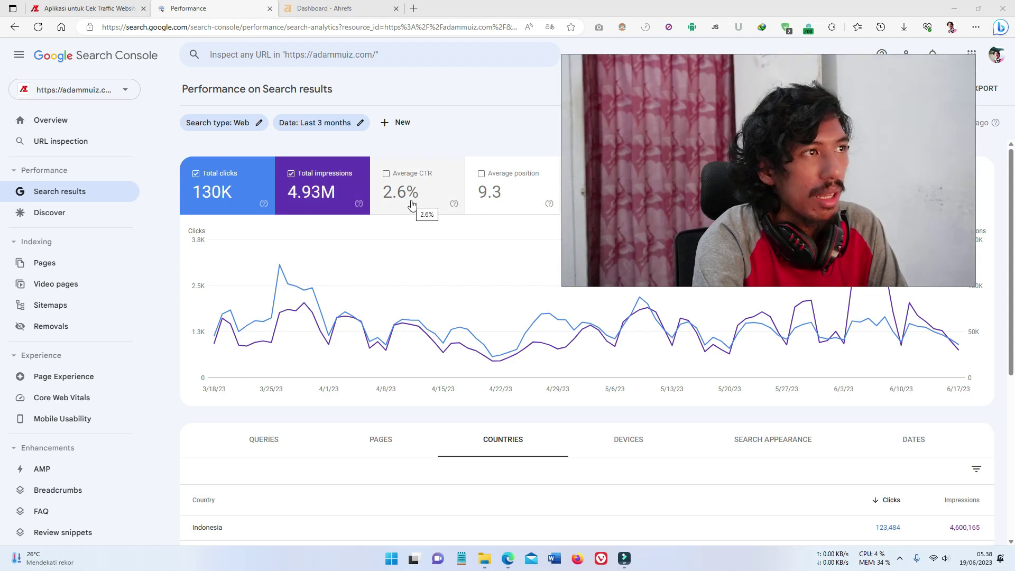
{"action": "left_click_drag", "start_coordinate": [671, 186], "coordinate": [693, 180]}
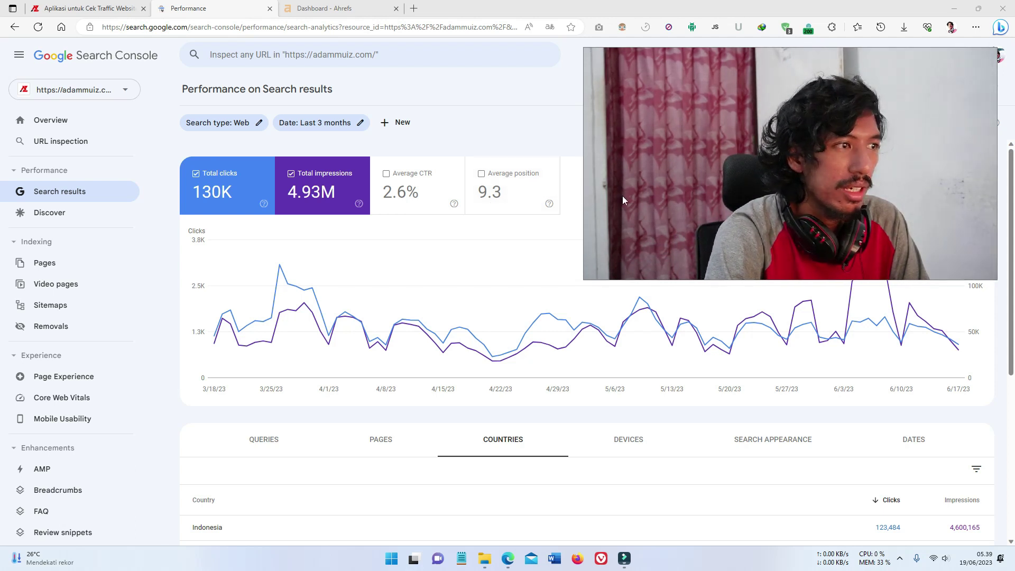
- Compare the blog's search clicks and impressions by country and by device
{"action": "scroll", "coordinate": [231, 438], "scroll_direction": "down", "scroll_amount": 3}
{"action": "scroll", "coordinate": [186, 336], "scroll_direction": "up", "scroll_amount": 1}
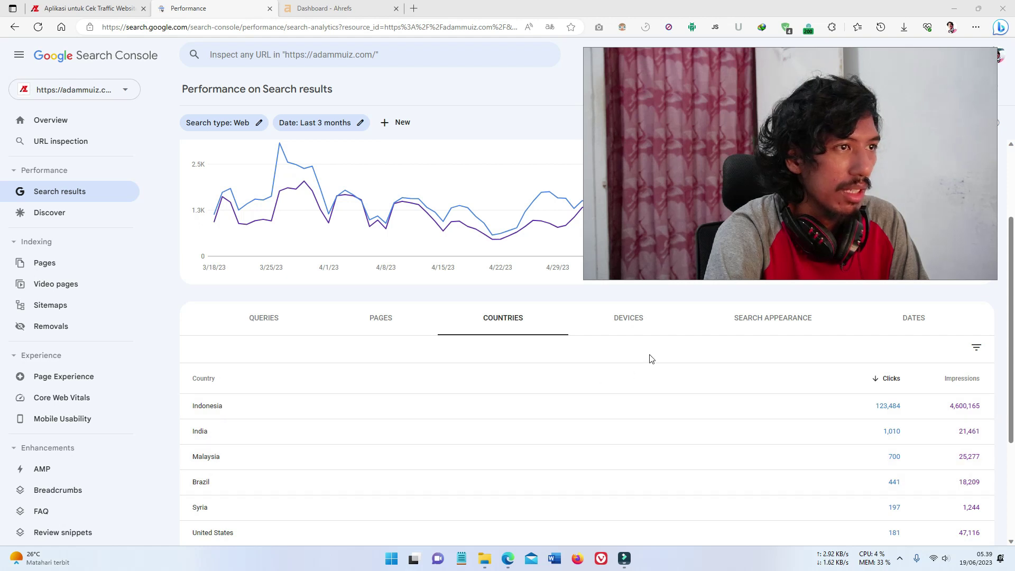
{"action": "left_click", "coordinate": [643, 330]}
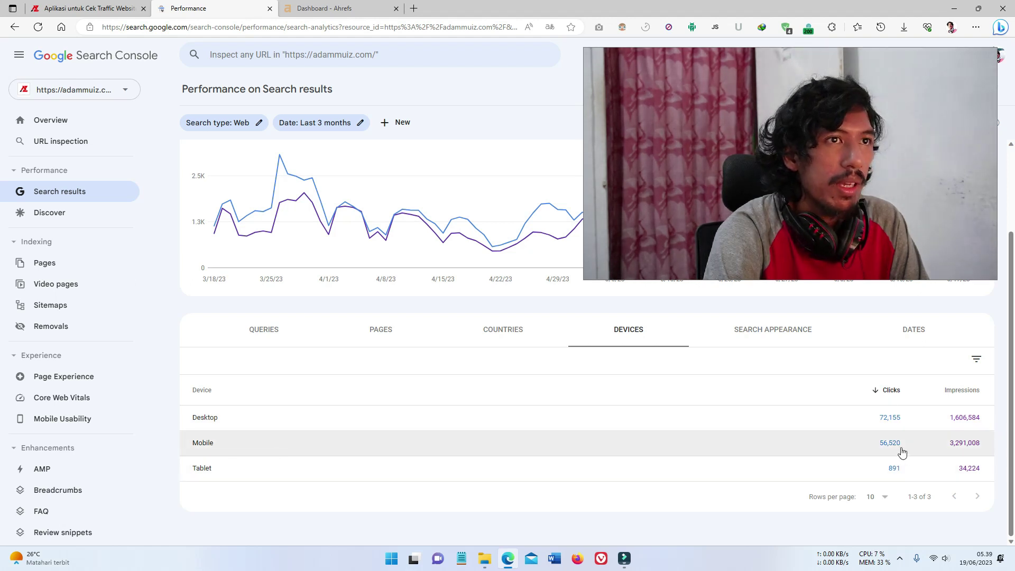
{"action": "left_click", "coordinate": [600, 328]}
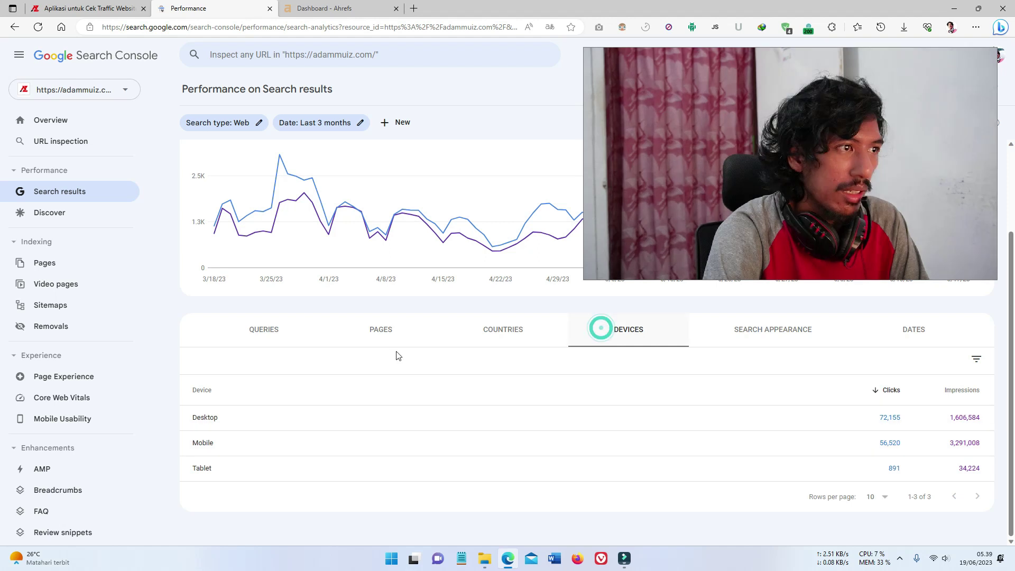
{"action": "scroll", "coordinate": [313, 323], "scroll_direction": "up", "scroll_amount": 2}
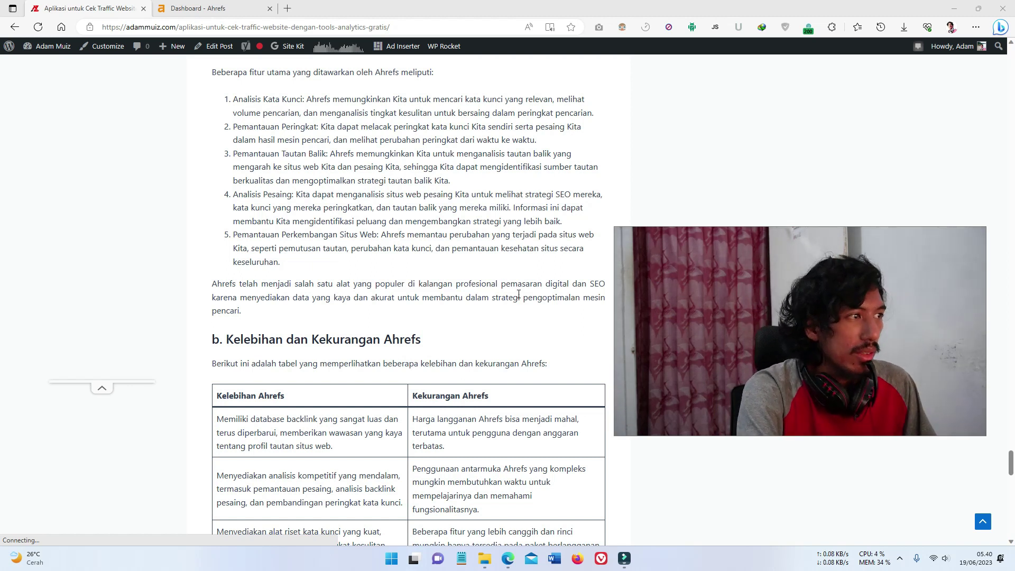
- Read the Ahrefs introduction in the blog article and switch to the Ahrefs dashboard to examine the project overview
{"action": "scroll", "coordinate": [502, 312], "scroll_direction": "down", "scroll_amount": 8}
{"action": "scroll", "coordinate": [407, 352], "scroll_direction": "up", "scroll_amount": 8}
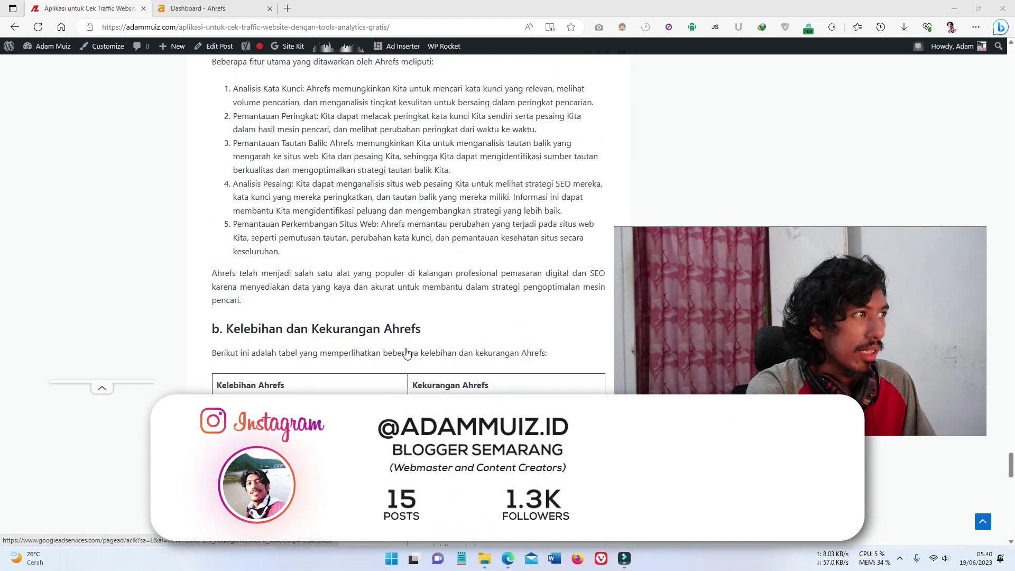
{"action": "scroll", "coordinate": [406, 353], "scroll_direction": "up", "scroll_amount": 8}
{"action": "scroll", "coordinate": [246, 102], "scroll_direction": "down", "scroll_amount": 1}
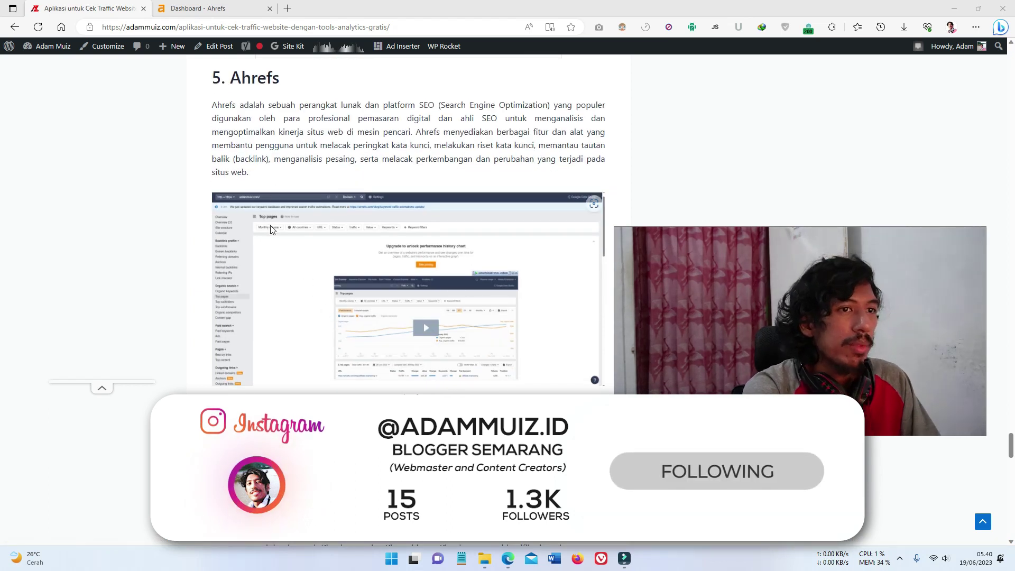
{"action": "scroll", "coordinate": [270, 228], "scroll_direction": "down", "scroll_amount": 3}
{"action": "left_click", "coordinate": [241, 5]}
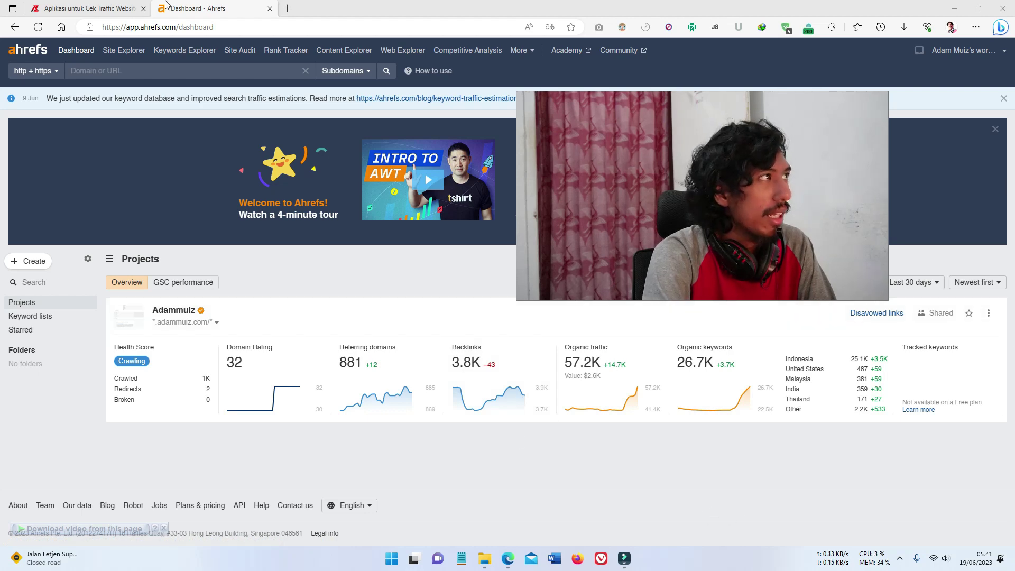
- Return to the blog article and go back to the SimilarWeb section to review its example and main features
{"action": "left_click", "coordinate": [87, 8]}
{"action": "scroll", "coordinate": [328, 416], "scroll_direction": "up", "scroll_amount": 15}
{"action": "scroll", "coordinate": [328, 416], "scroll_direction": "up", "scroll_amount": 20}
{"action": "scroll", "coordinate": [330, 420], "scroll_direction": "up", "scroll_amount": 20}
{"action": "scroll", "coordinate": [330, 420], "scroll_direction": "up", "scroll_amount": 20}
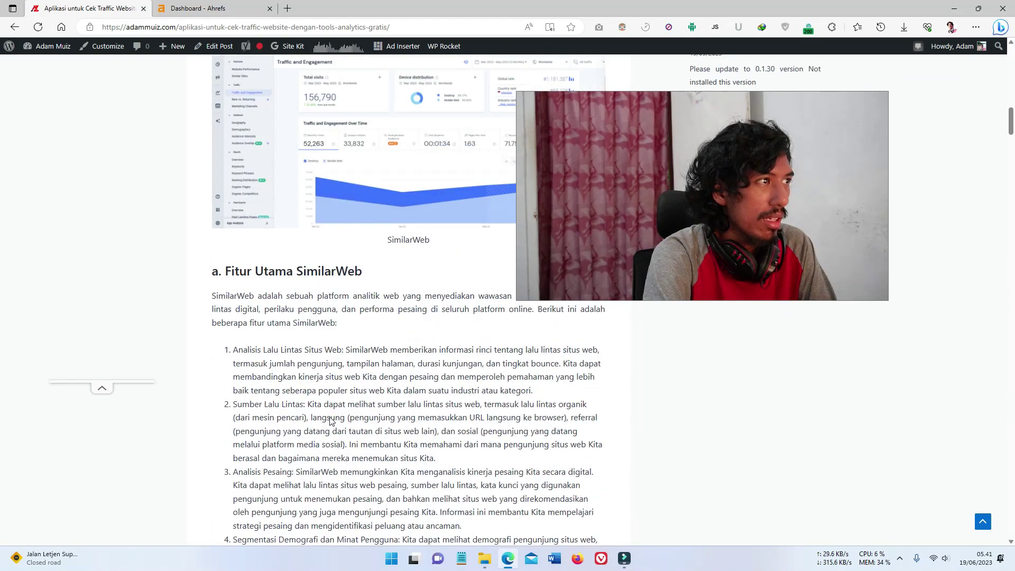
{"action": "scroll", "coordinate": [330, 420], "scroll_direction": "up", "scroll_amount": 5}
{"action": "scroll", "coordinate": [330, 420], "scroll_direction": "down", "scroll_amount": 12}
- Check the Ahrefs project overview again, and review the article's SimilarWeb pros and cons table and Ubersuggest section
{"action": "left_click", "coordinate": [244, 6]}
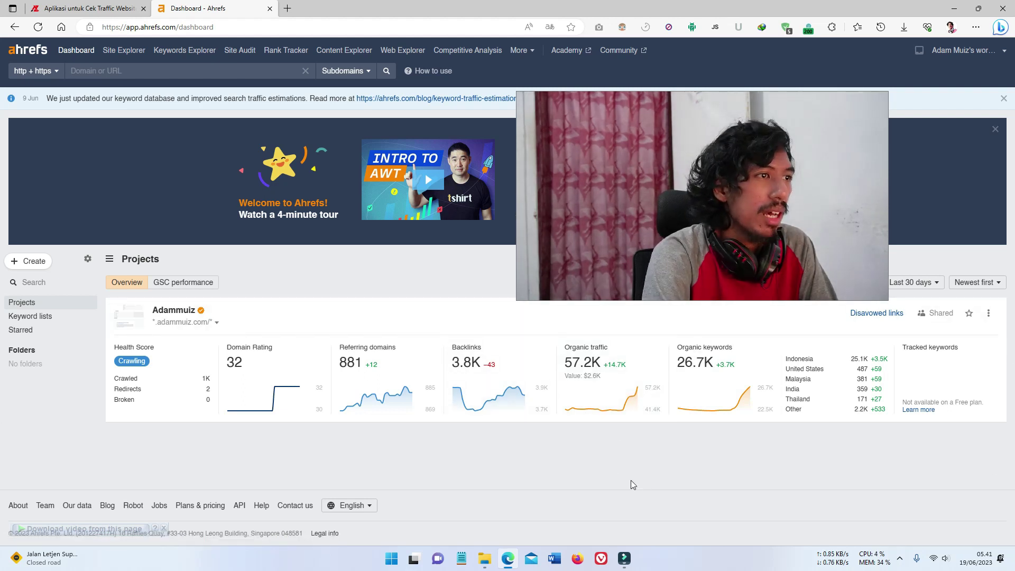
{"action": "left_click", "coordinate": [85, 8]}
{"action": "scroll", "coordinate": [206, 301], "scroll_direction": "up", "scroll_amount": 10}
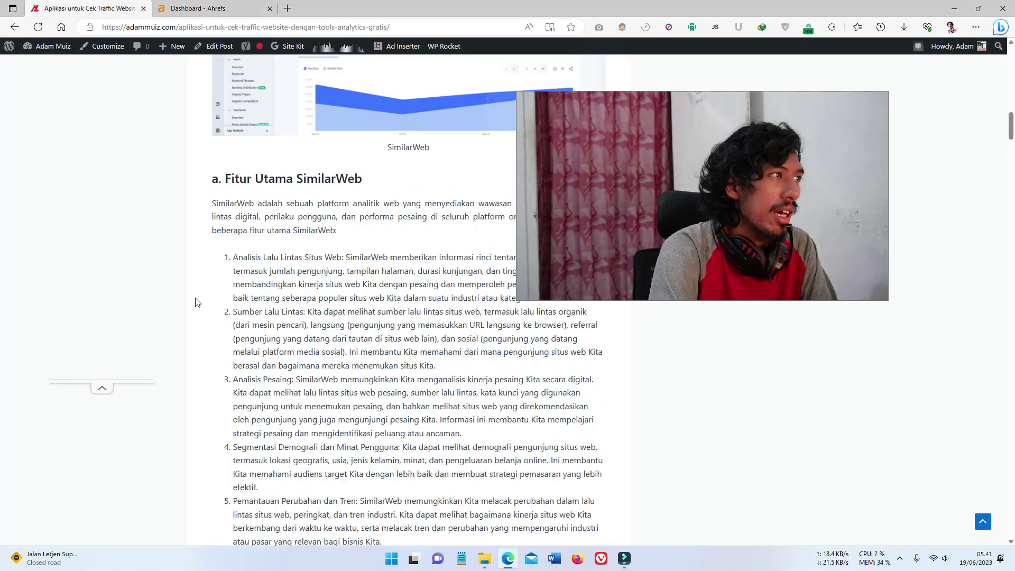
{"action": "scroll", "coordinate": [222, 317], "scroll_direction": "down", "scroll_amount": 20}
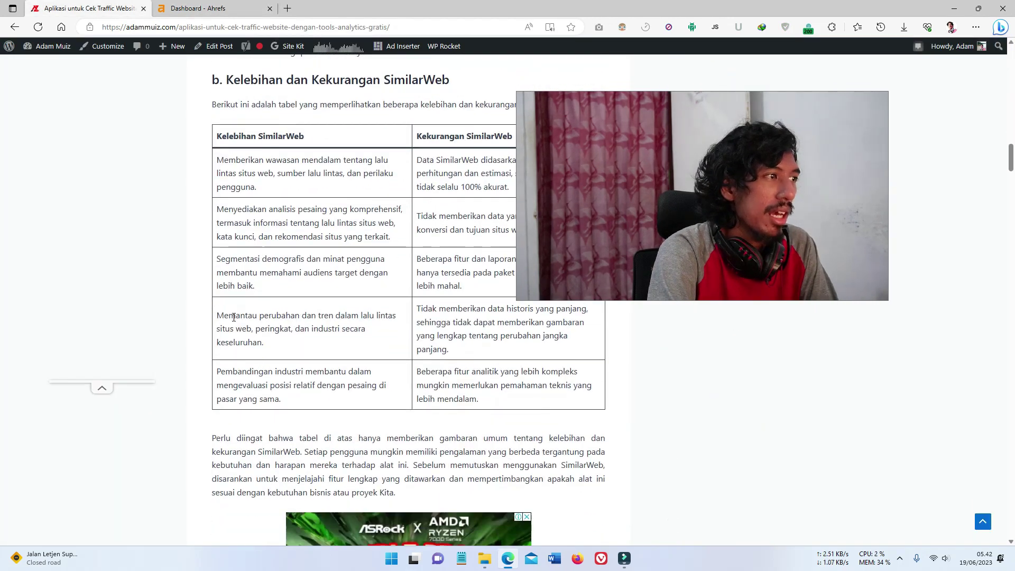
{"action": "scroll", "coordinate": [235, 324], "scroll_direction": "down", "scroll_amount": 3}
{"action": "scroll", "coordinate": [236, 324], "scroll_direction": "up", "scroll_amount": 15}
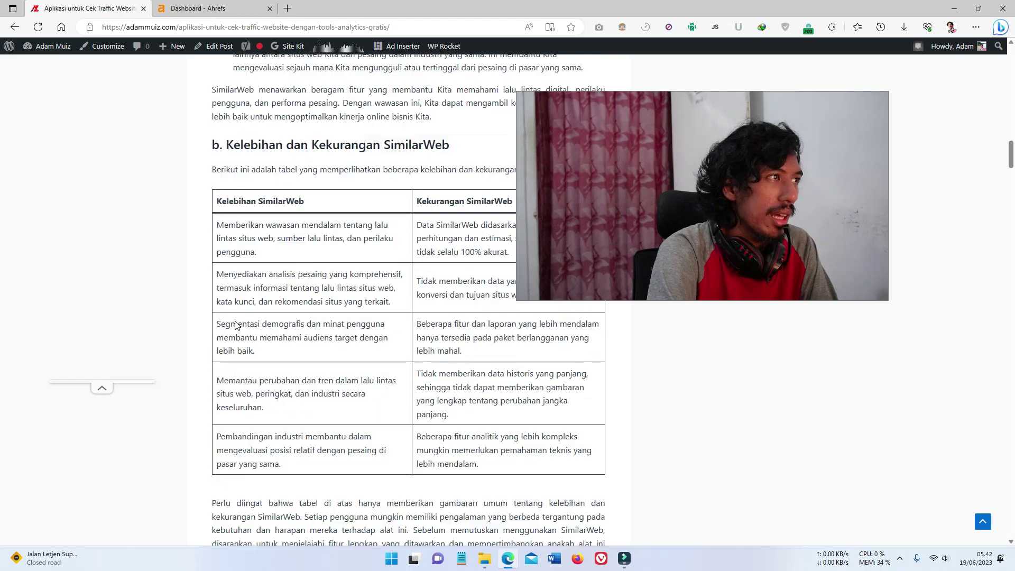
{"action": "scroll", "coordinate": [235, 324], "scroll_direction": "down", "scroll_amount": 15}
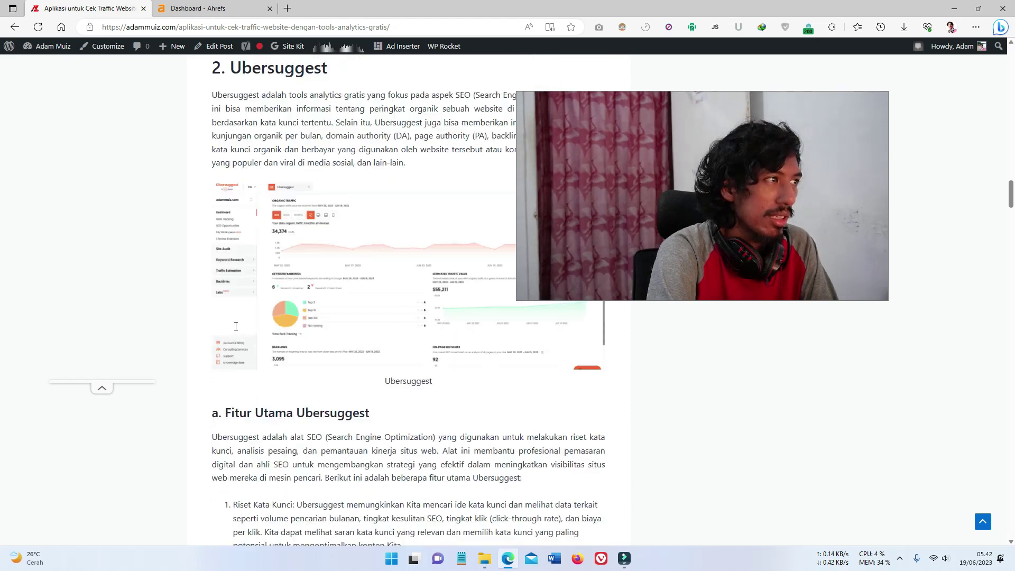
- Revisit the Ahrefs dashboard and go back from the article's Ubersuggest section to the SimilarWeb features
{"action": "left_click", "coordinate": [211, 9]}
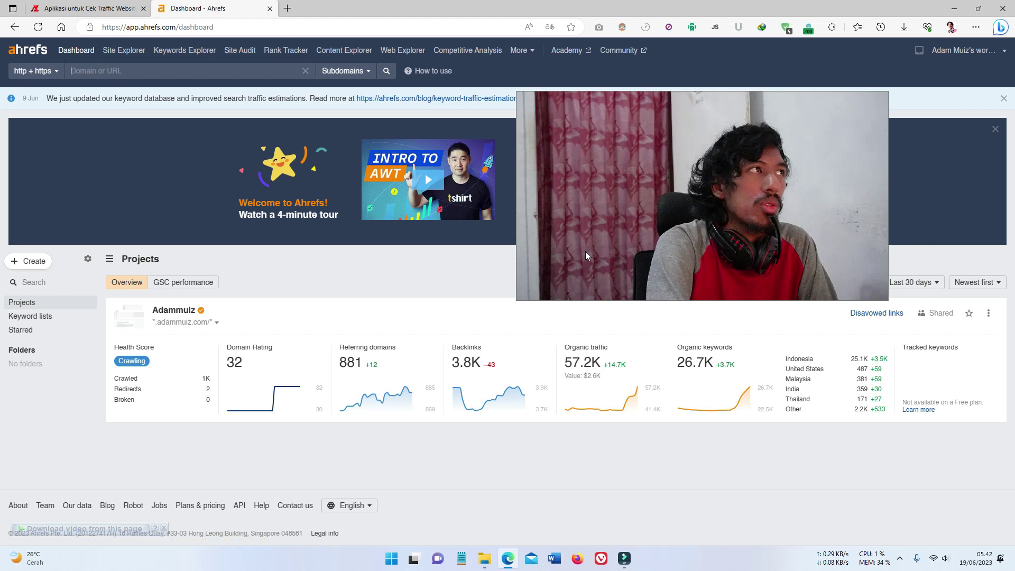
{"action": "key", "text": "ctrl+shift+Tab"}
{"action": "scroll", "coordinate": [458, 256], "scroll_direction": "up", "scroll_amount": 15}
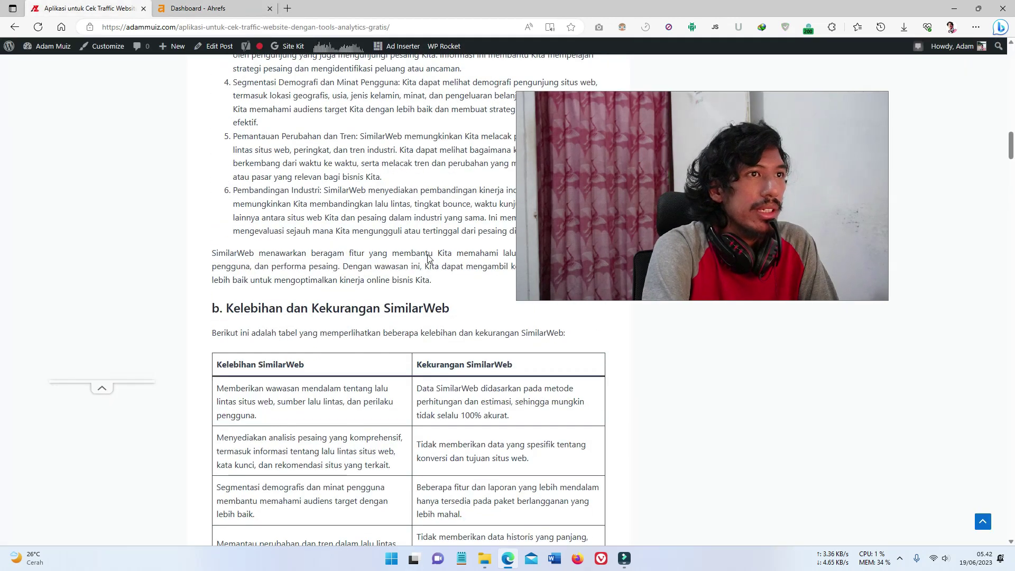